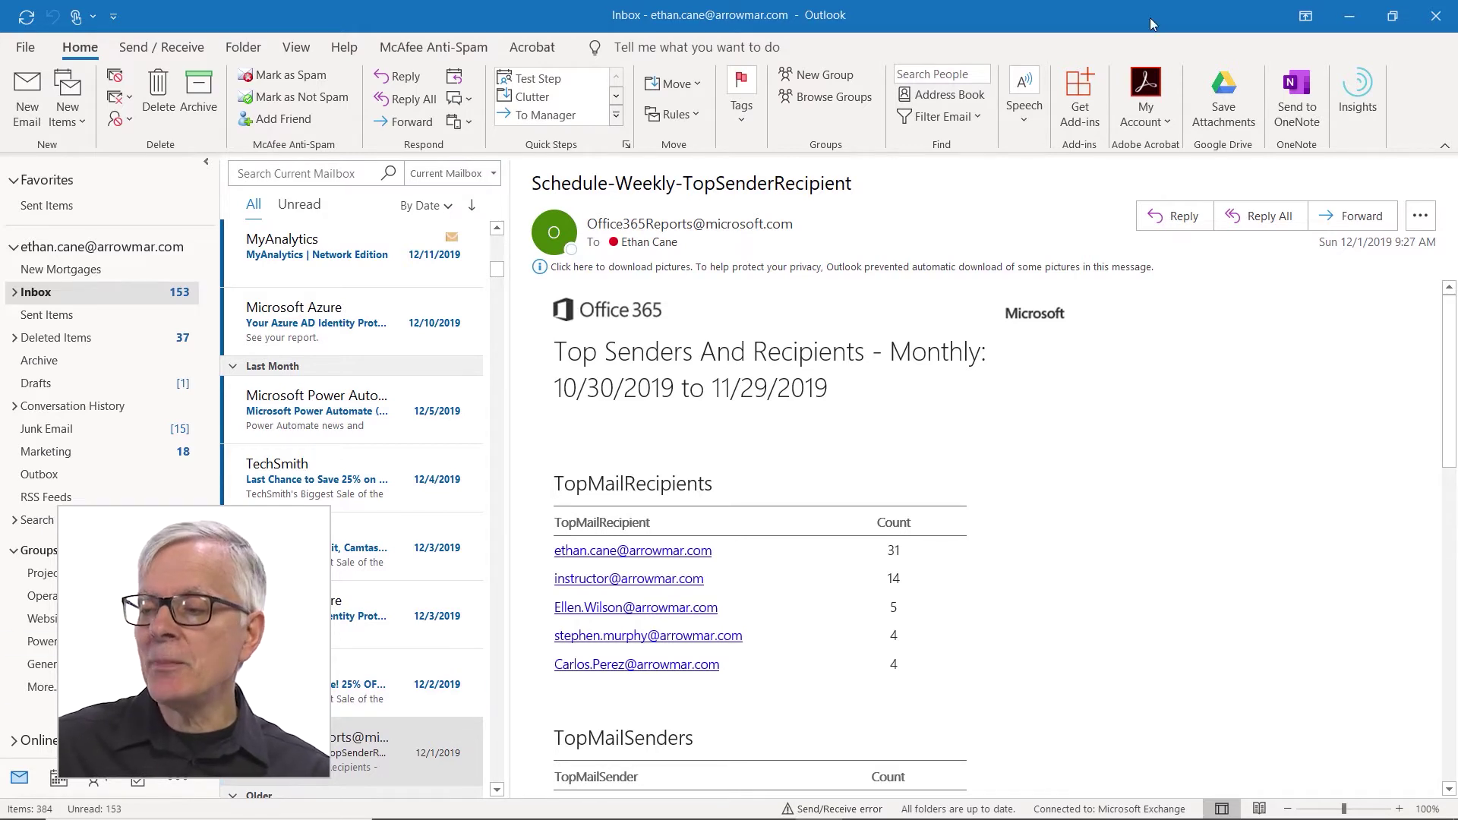
- Send the Schedule-Weekly-TopSenderRecipient email to OneNote's Branding section and save it
click(1301, 103)
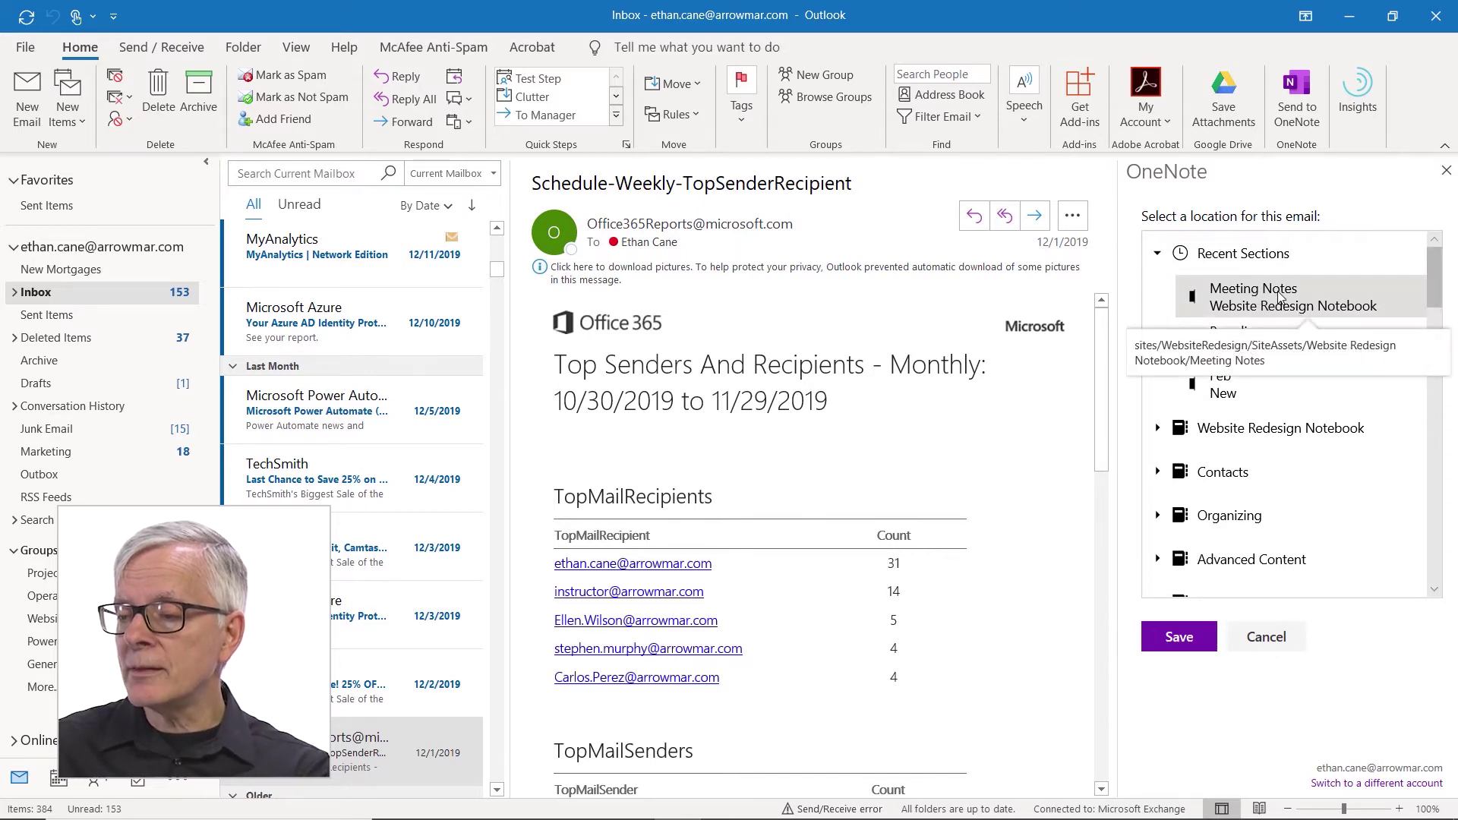
click(1234, 345)
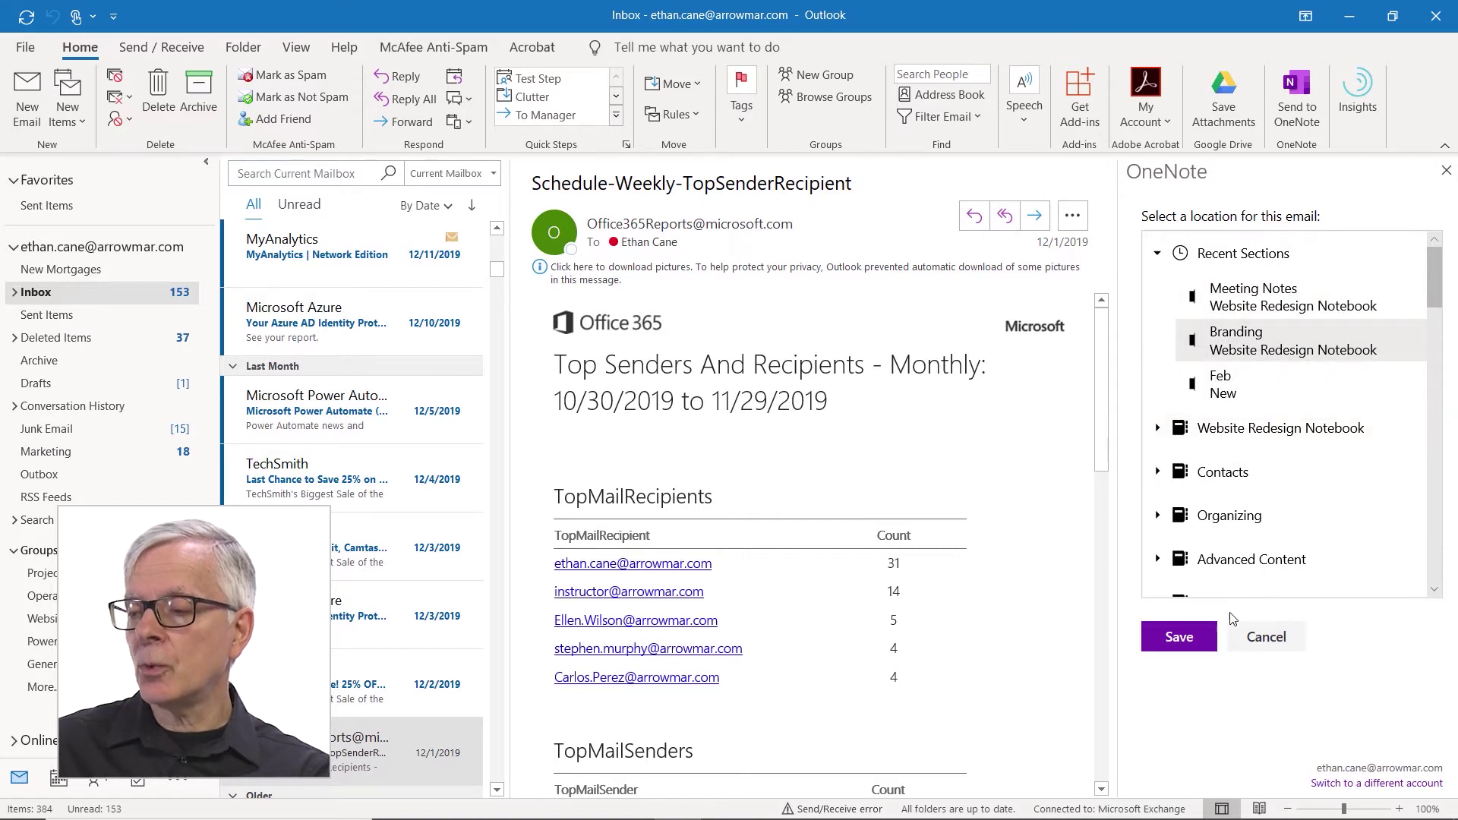
click(1188, 643)
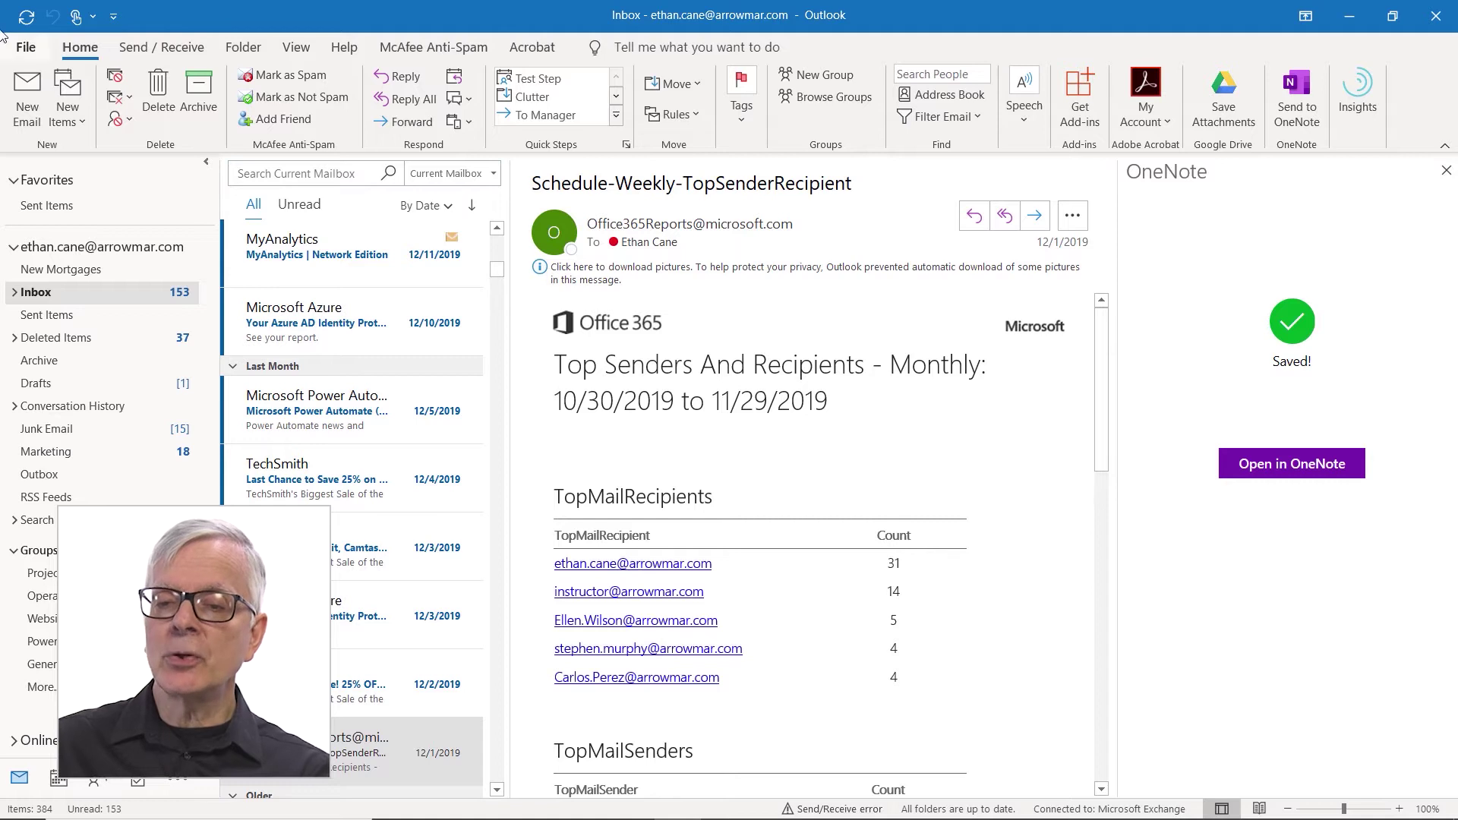
click(23, 46)
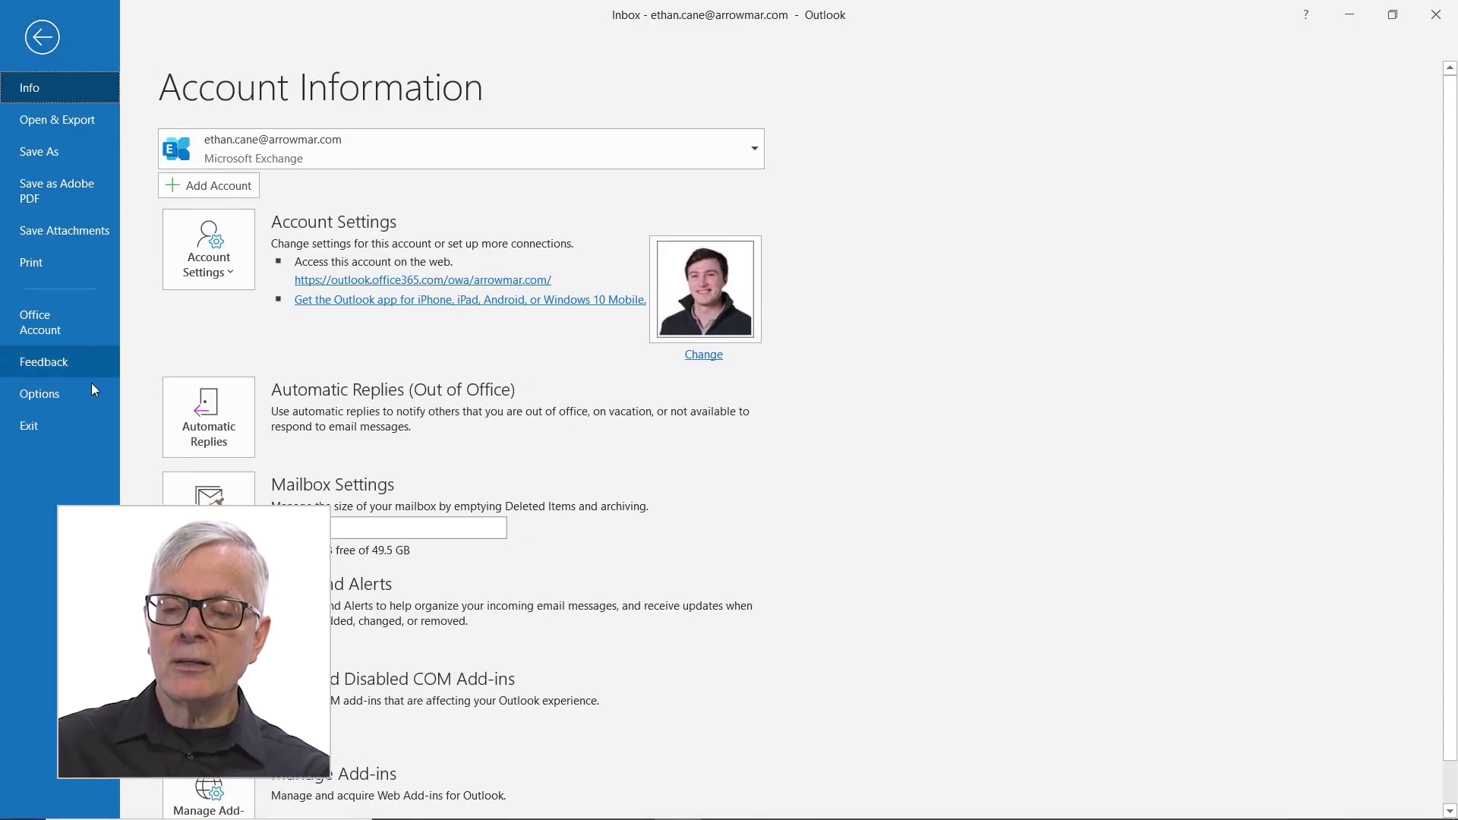
key(Escape)
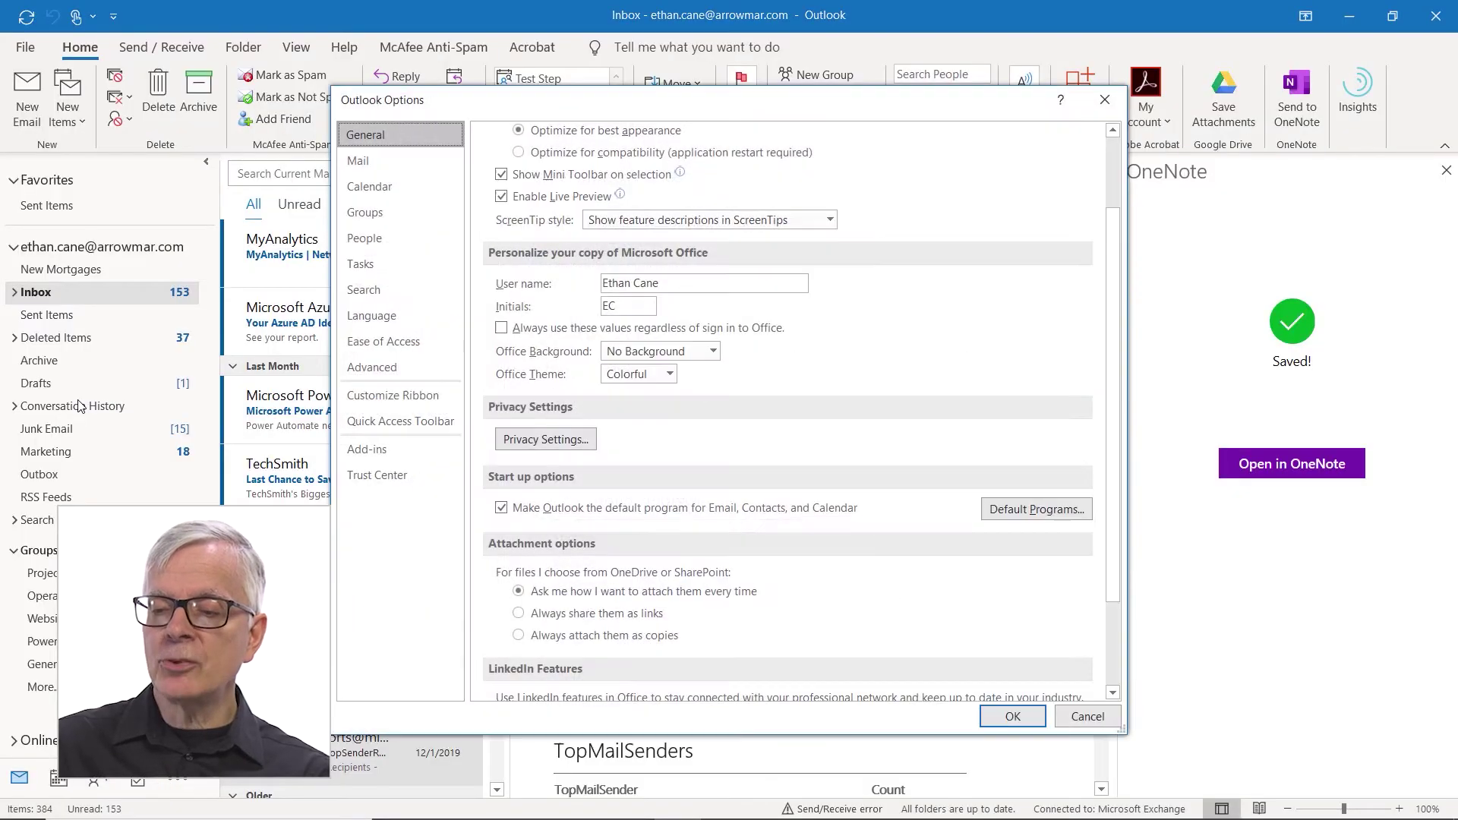
click(366, 369)
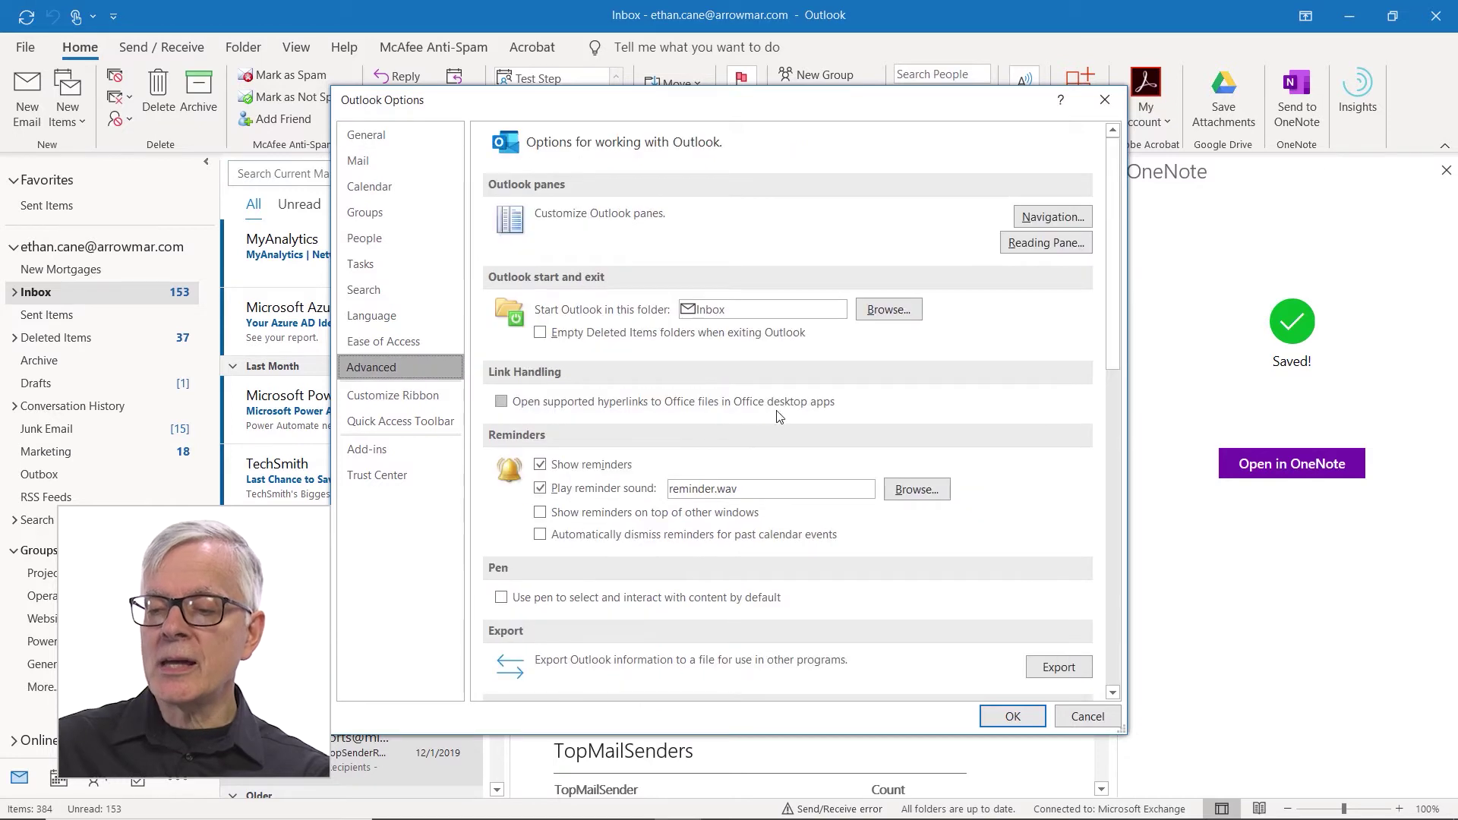
scroll(763, 414, down, 10)
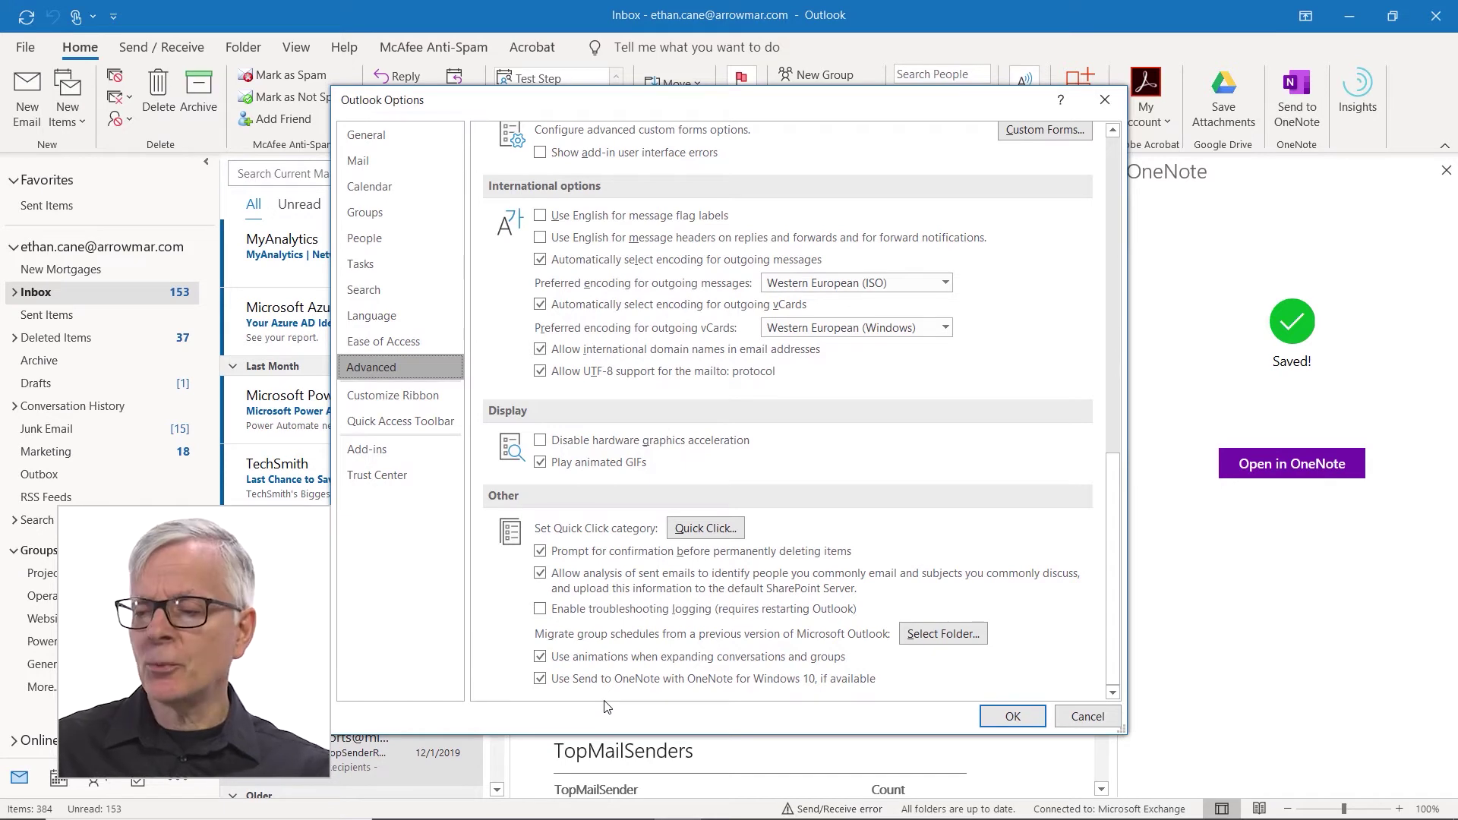
click(1097, 720)
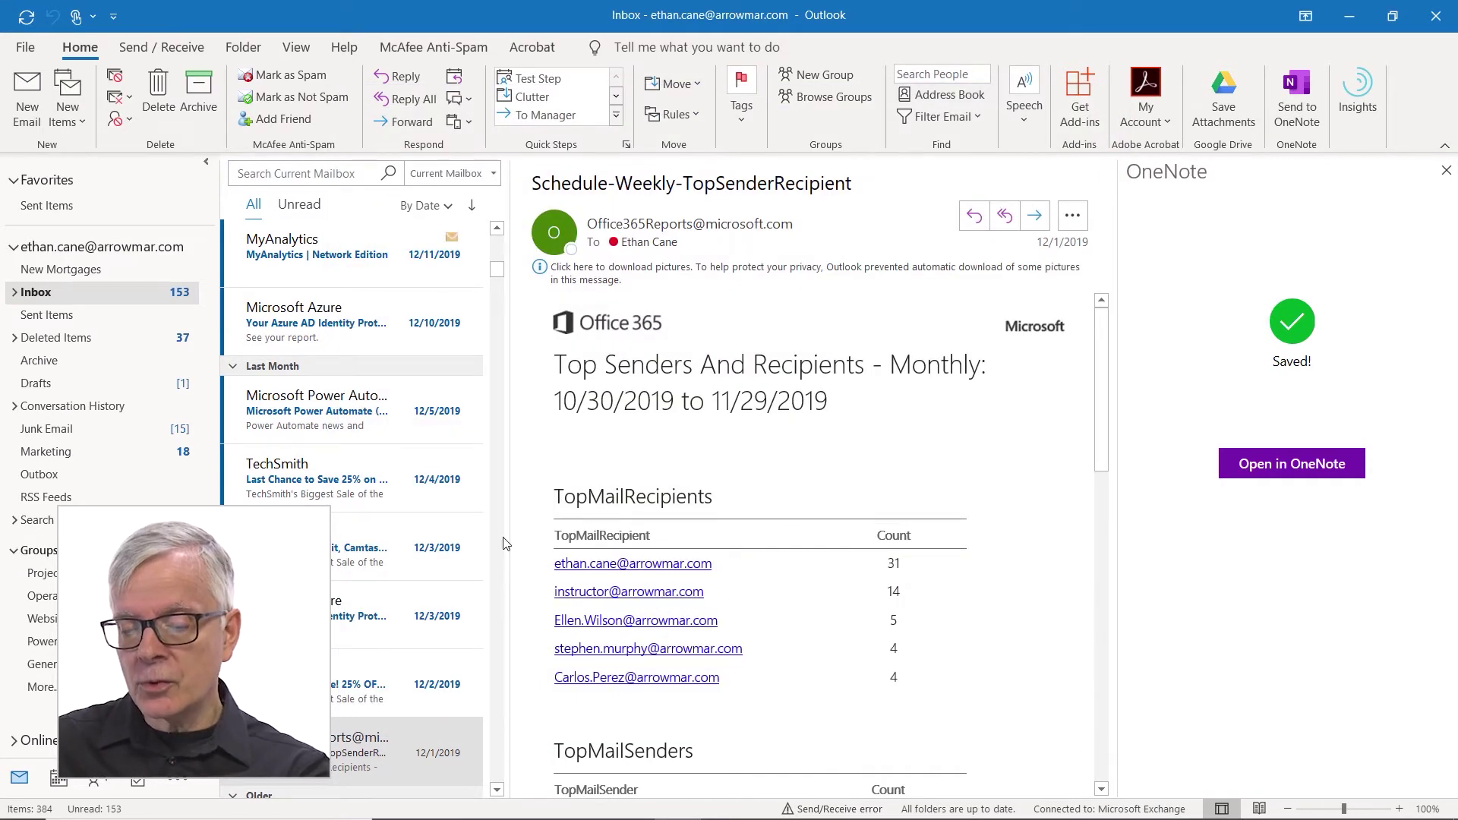
- Close Outlook's OneNote pane and open the Schedule-Weekly-TopSenderRecipient page in OneNote's Branding section
key(alt)
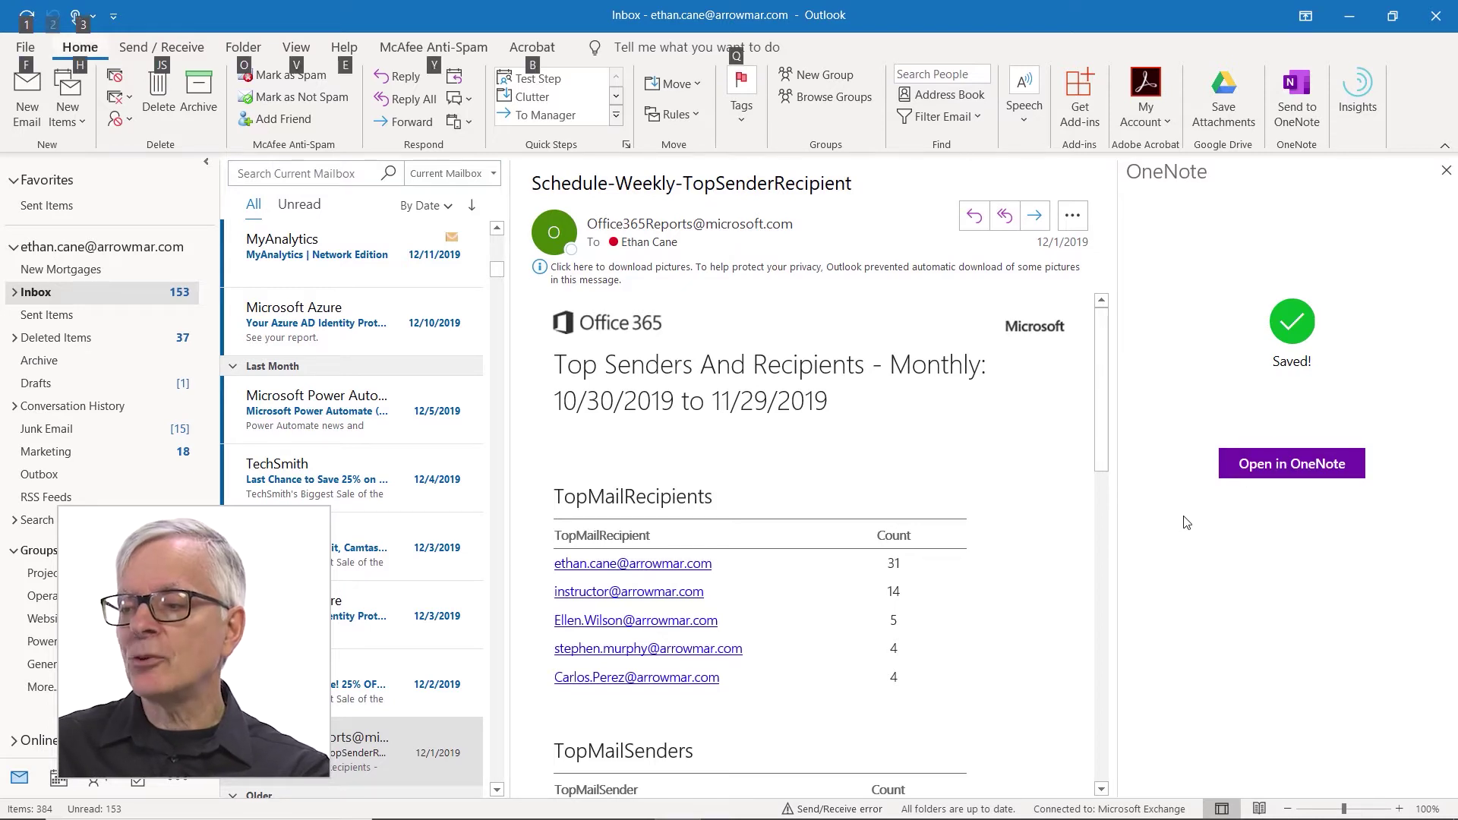
click(1444, 171)
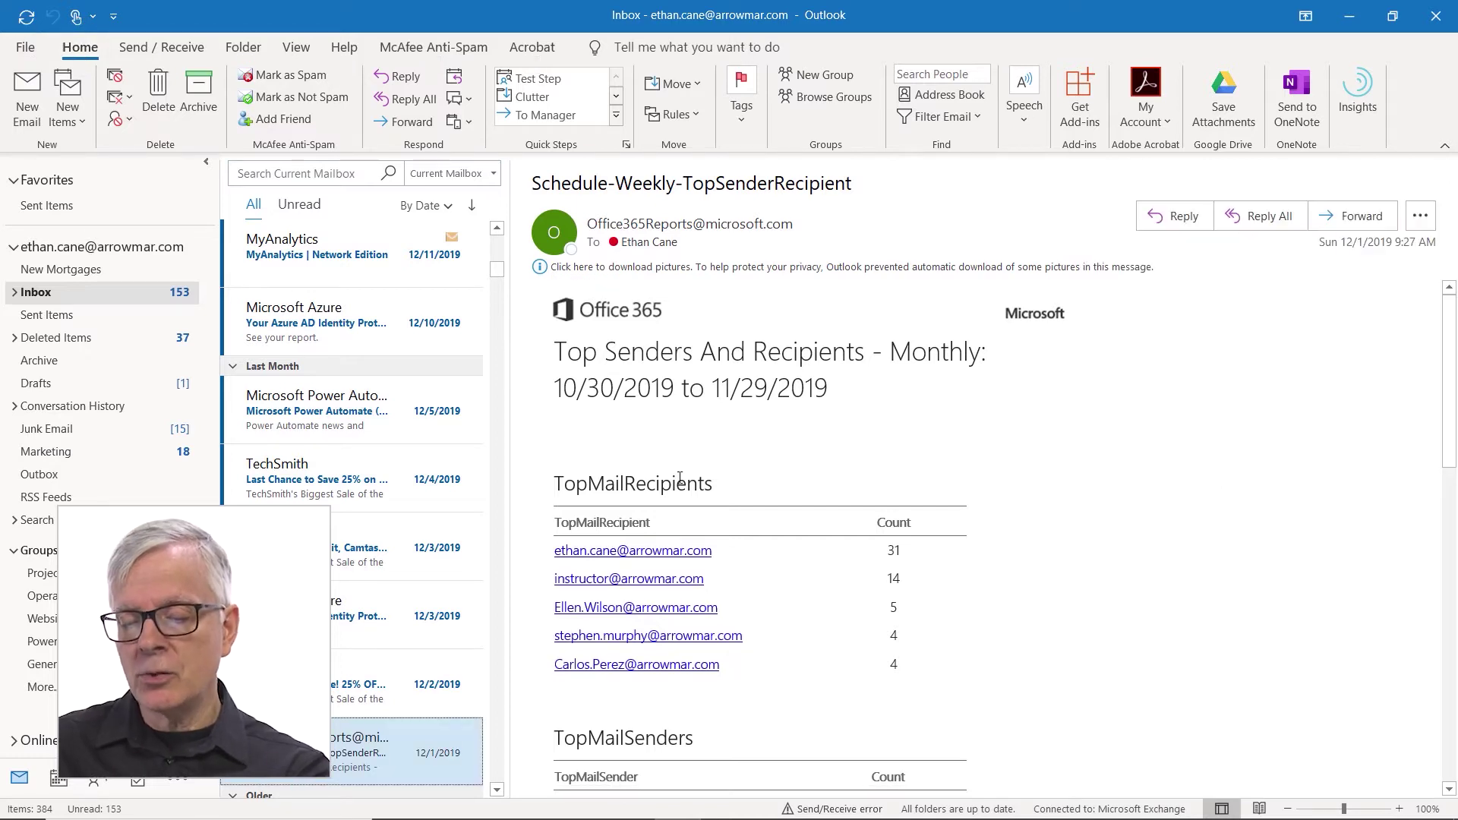
key(alt+Tab)
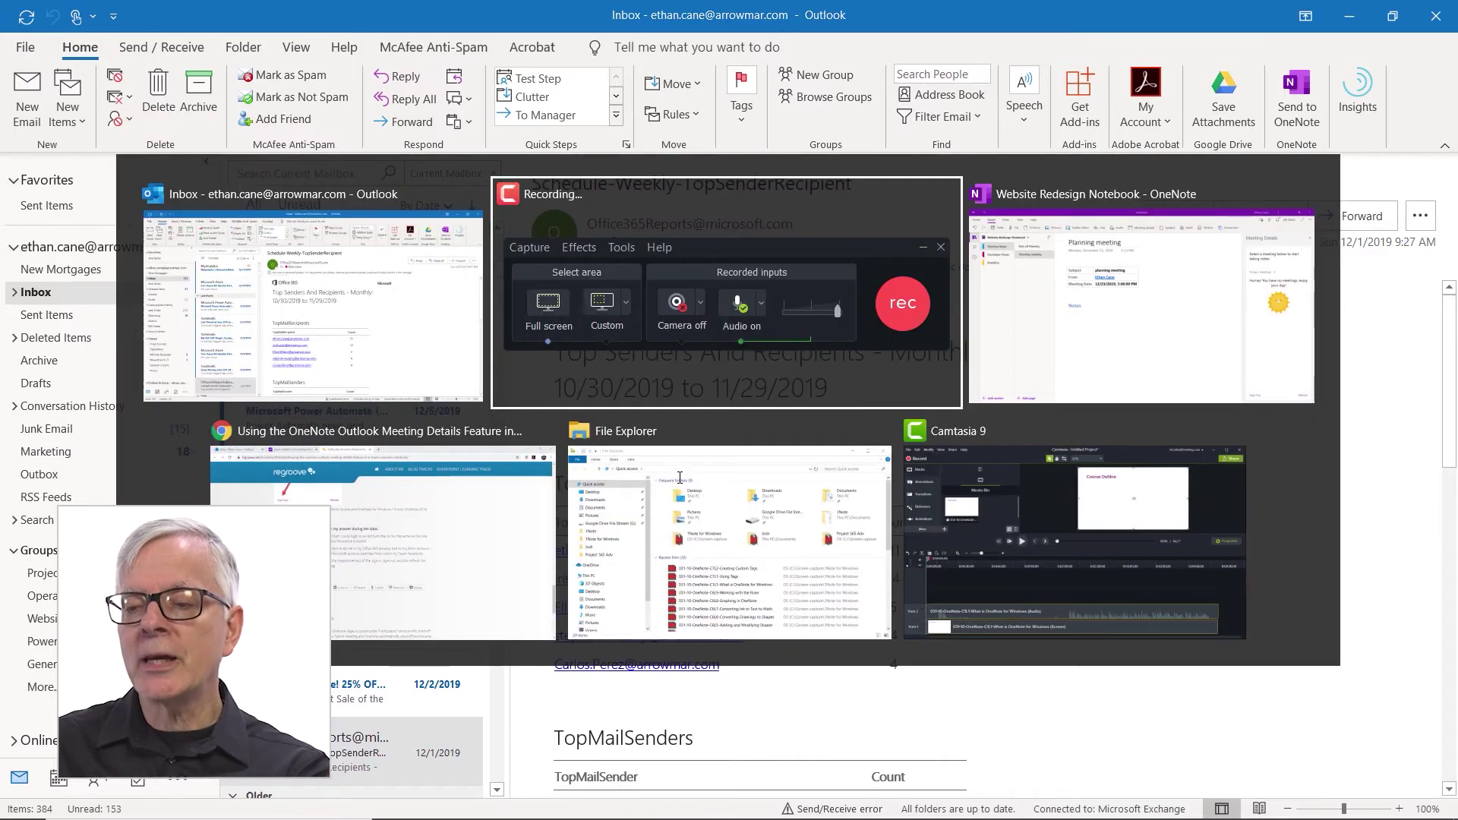
key(alt+Tab)
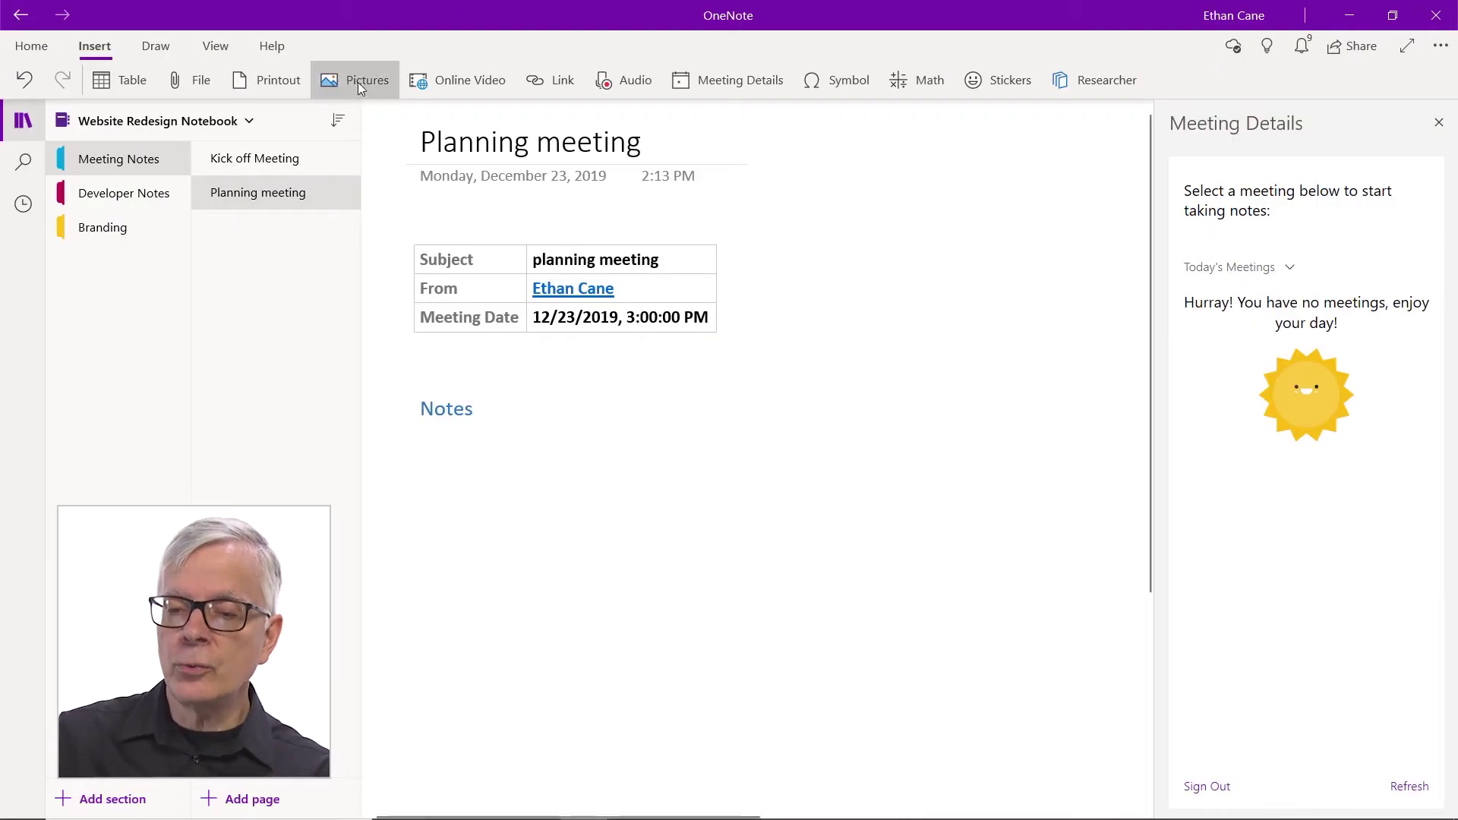
click(123, 230)
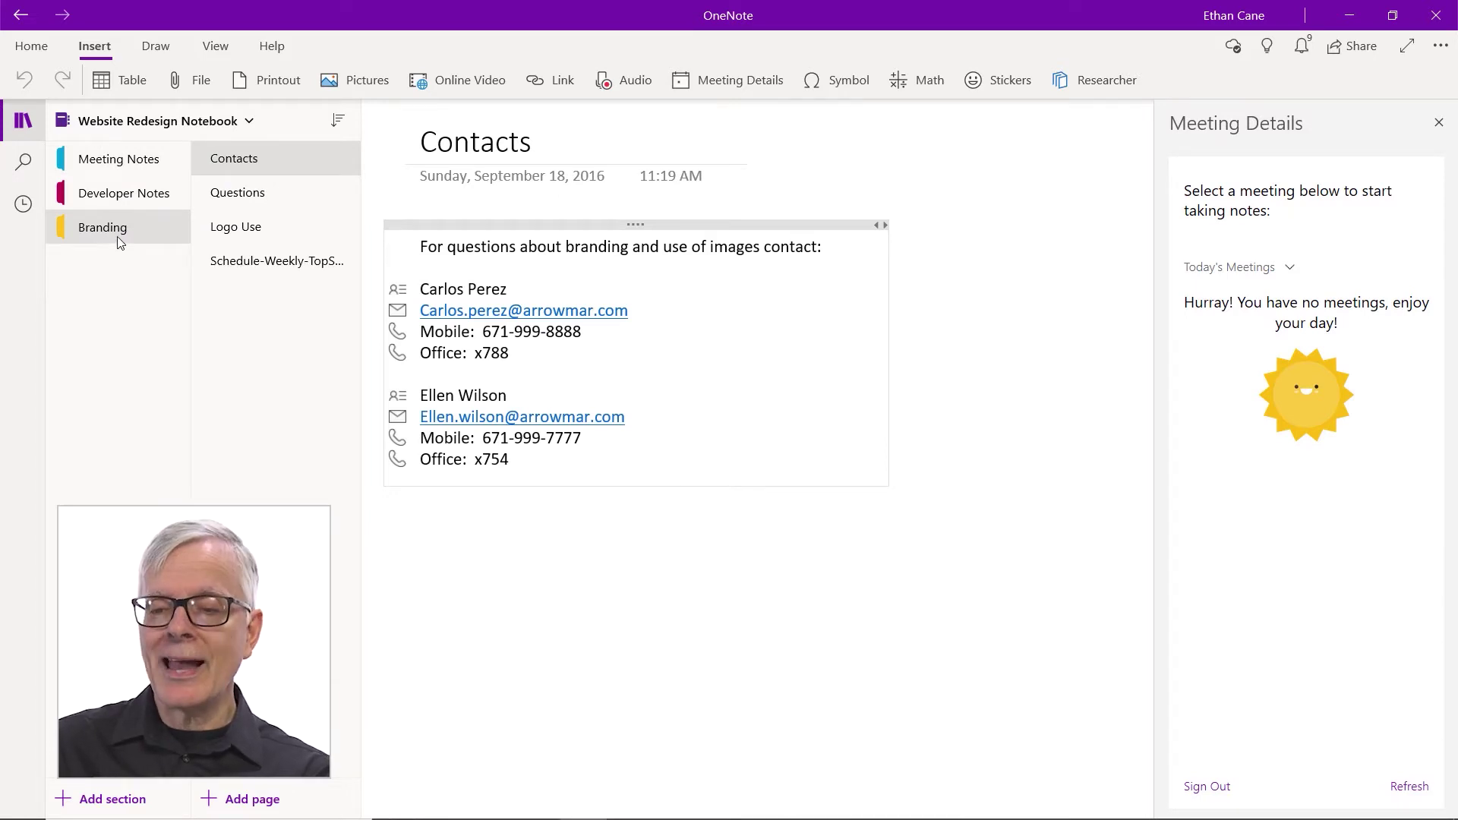
click(278, 262)
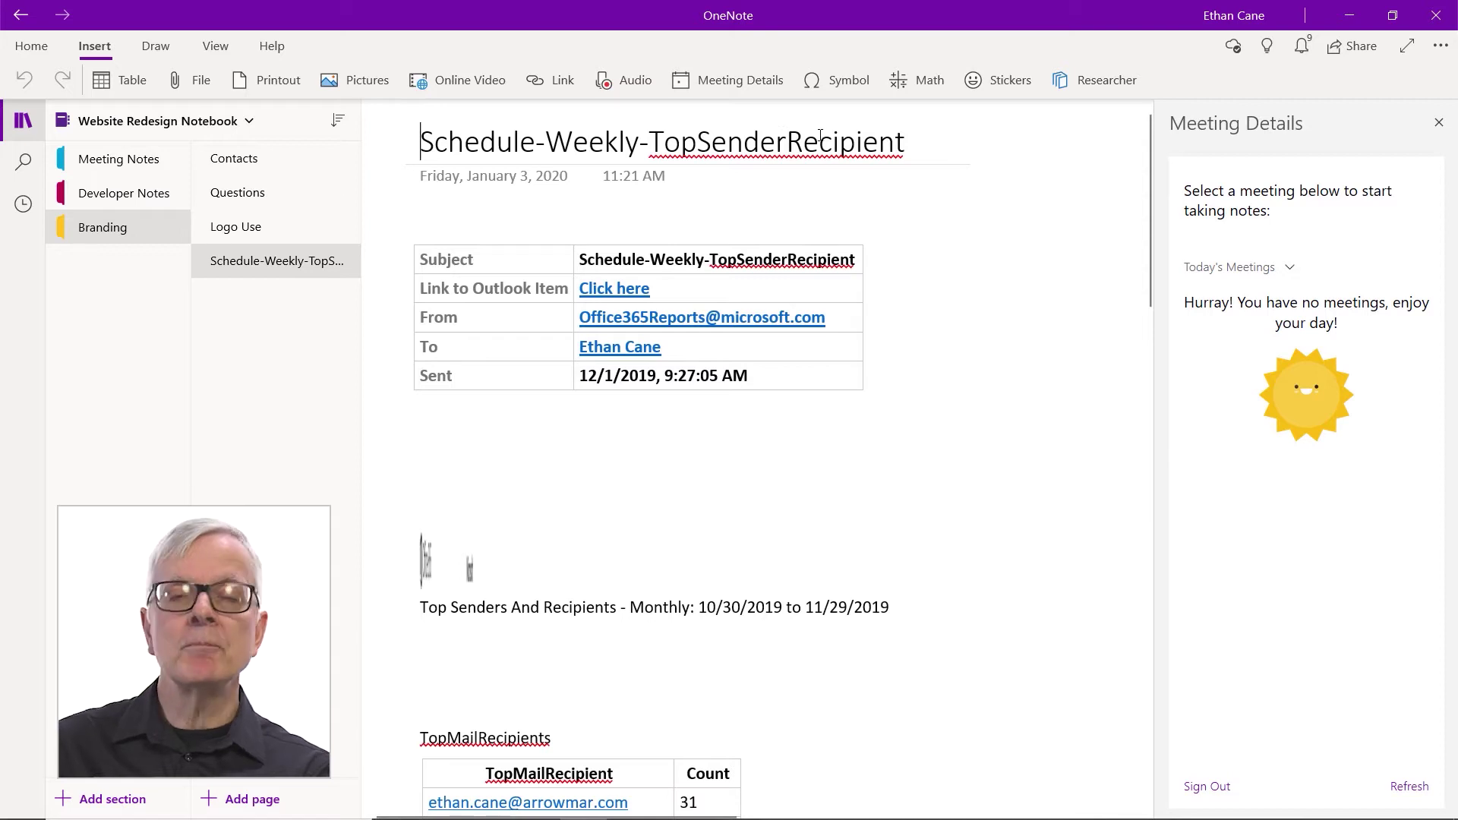
- Review the saved page, close its Meeting Details panel, and return to Outlook
scroll(625, 467, down, 15)
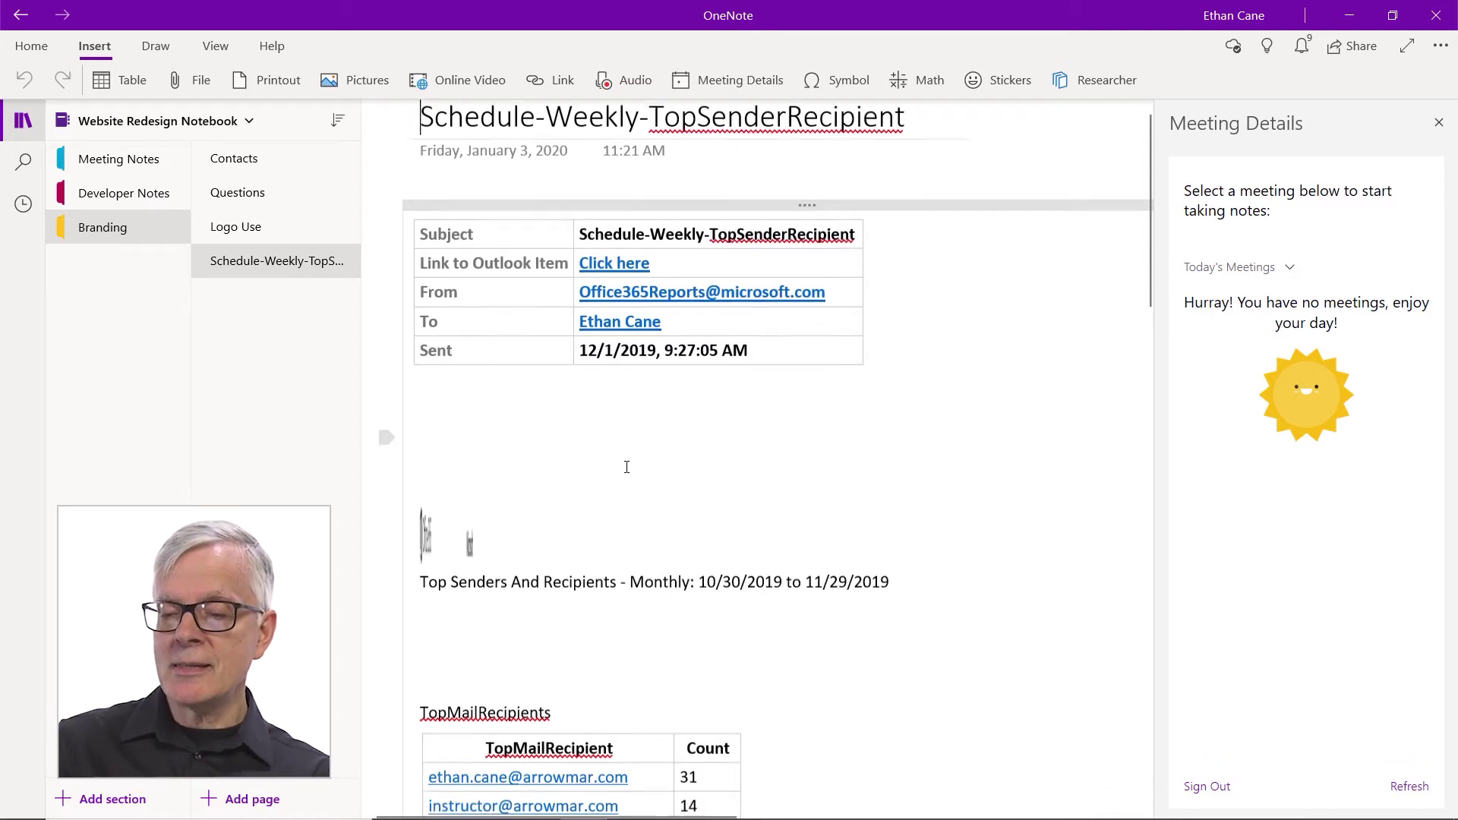
scroll(625, 467, down, 5)
scroll(623, 464, up, 20)
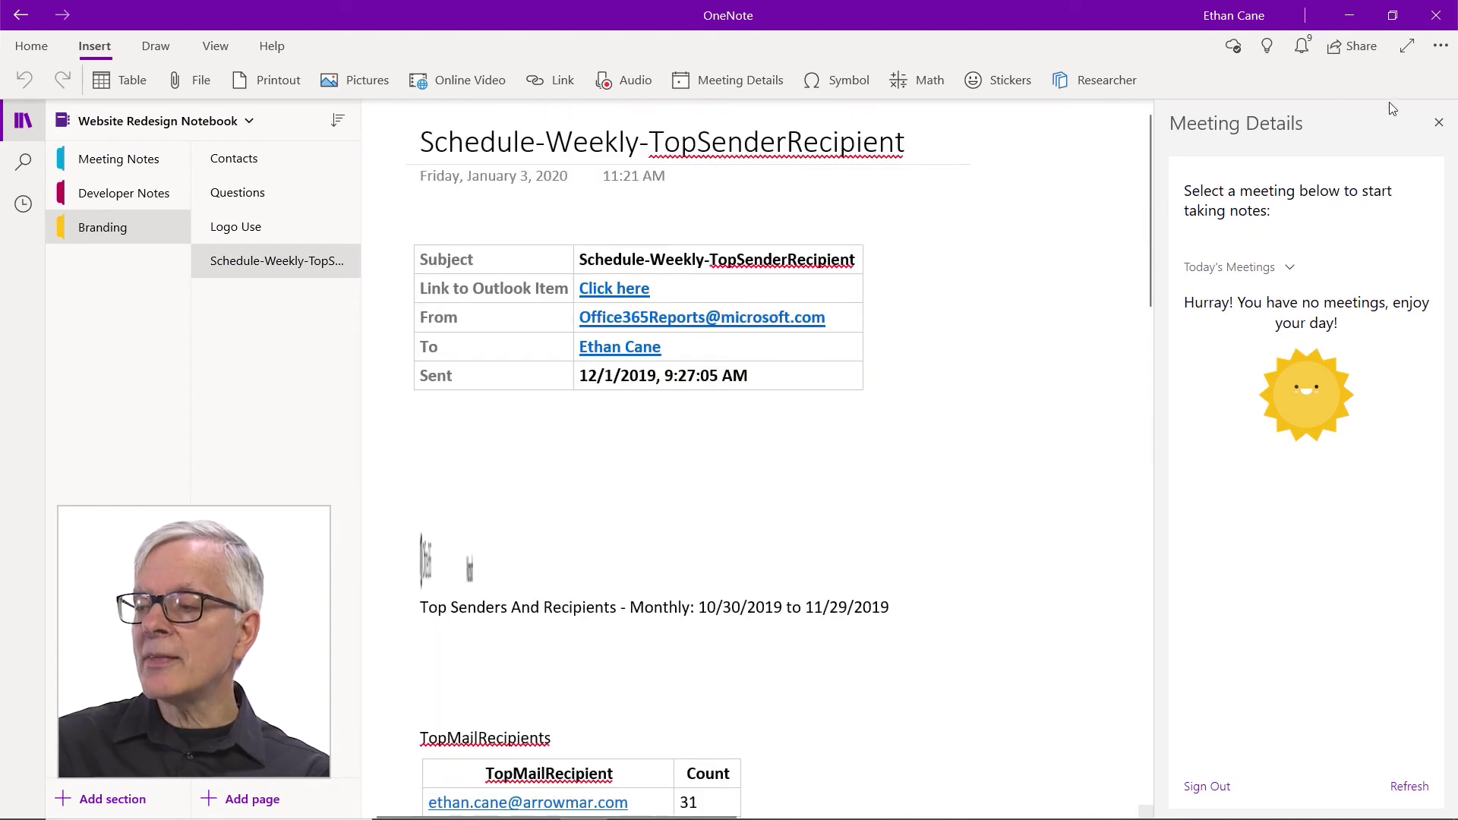
click(1438, 122)
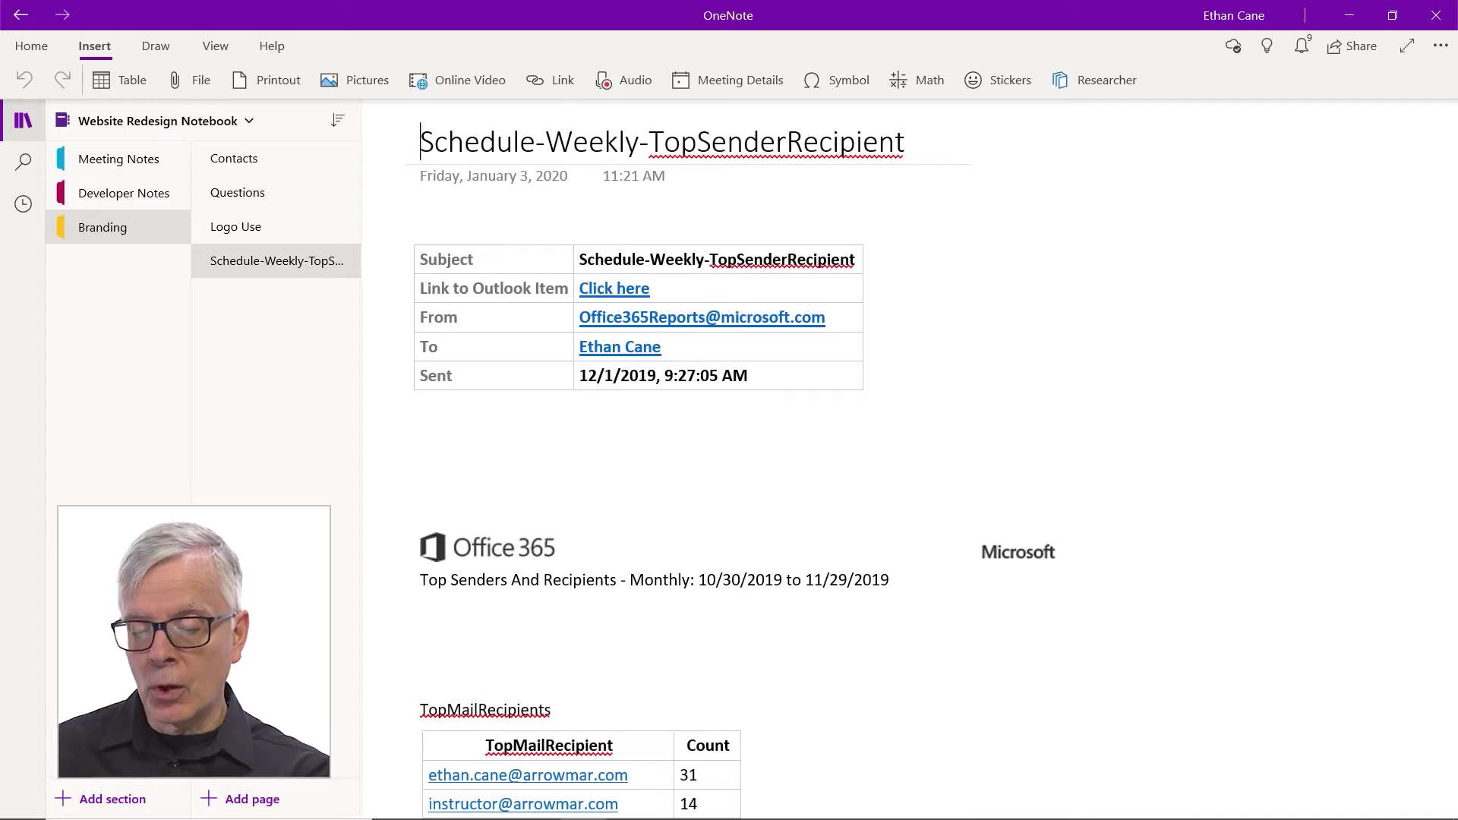
key(alt+Tab)
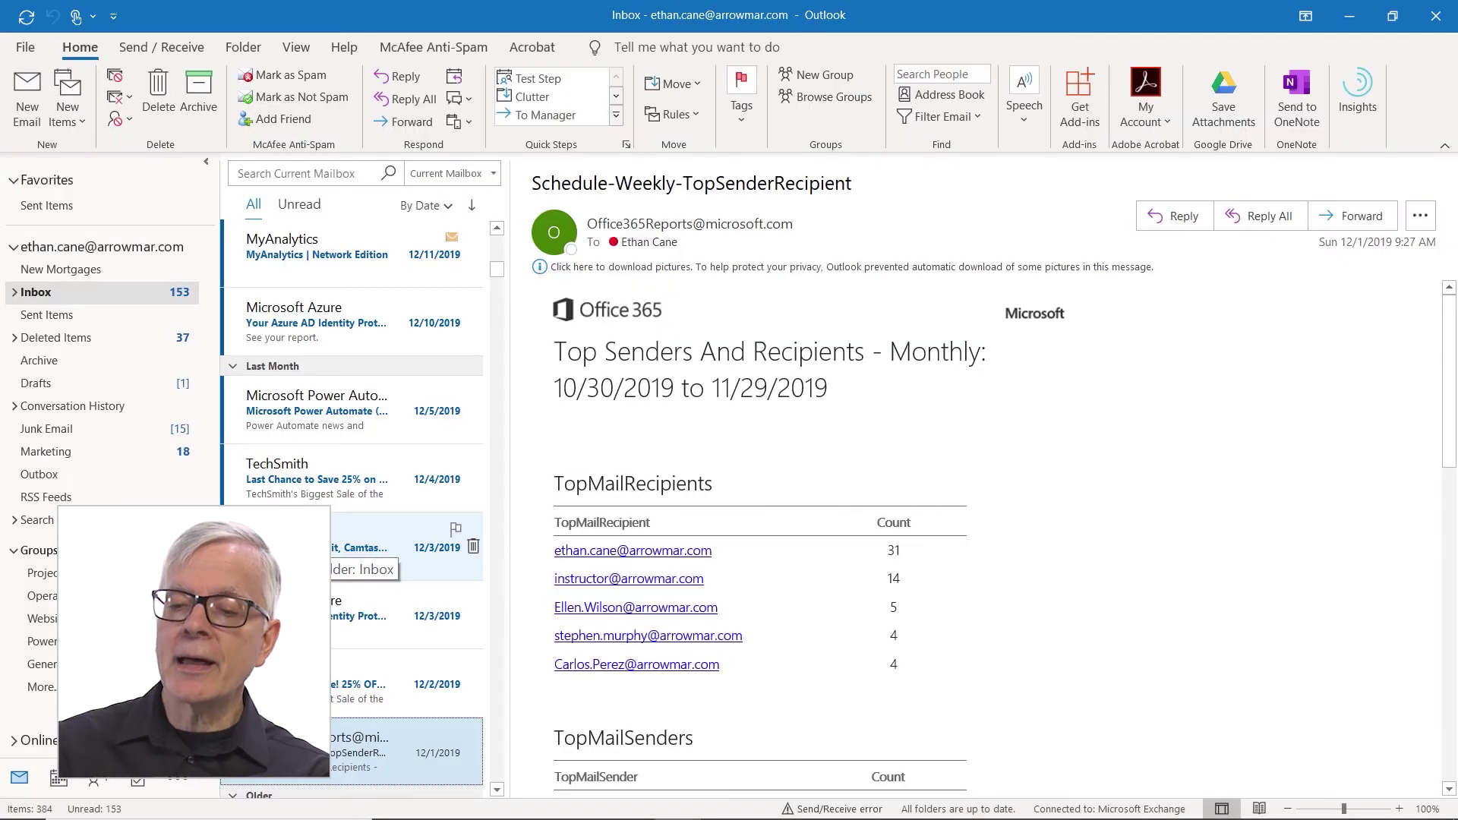
- Open Friday's Web Redesign Update meeting from the calendar, maximize it, and start sending it to OneNote
mouse_move(60, 780)
click(60, 780)
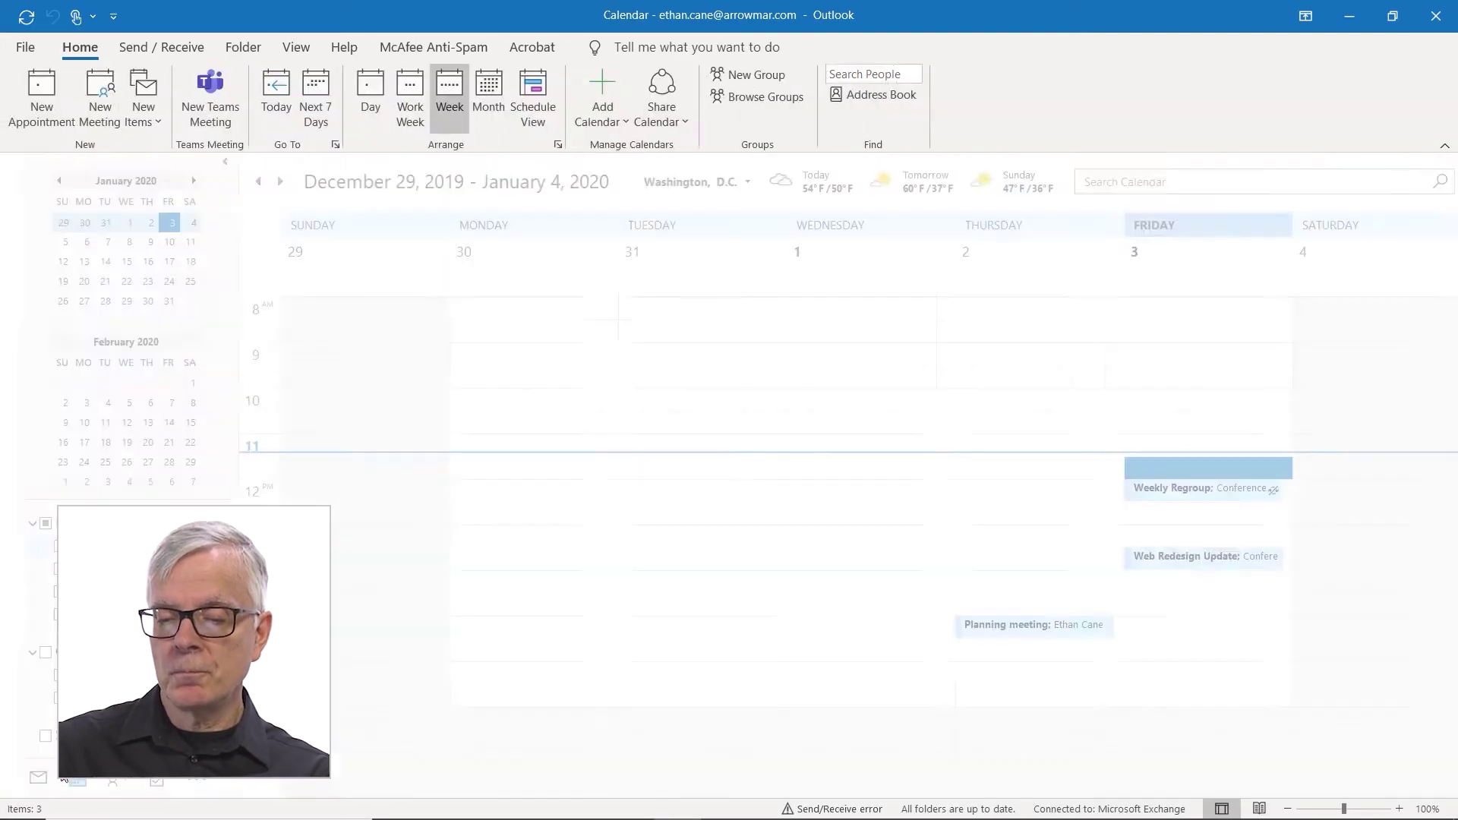
click(1218, 566)
mouse_move(1218, 565)
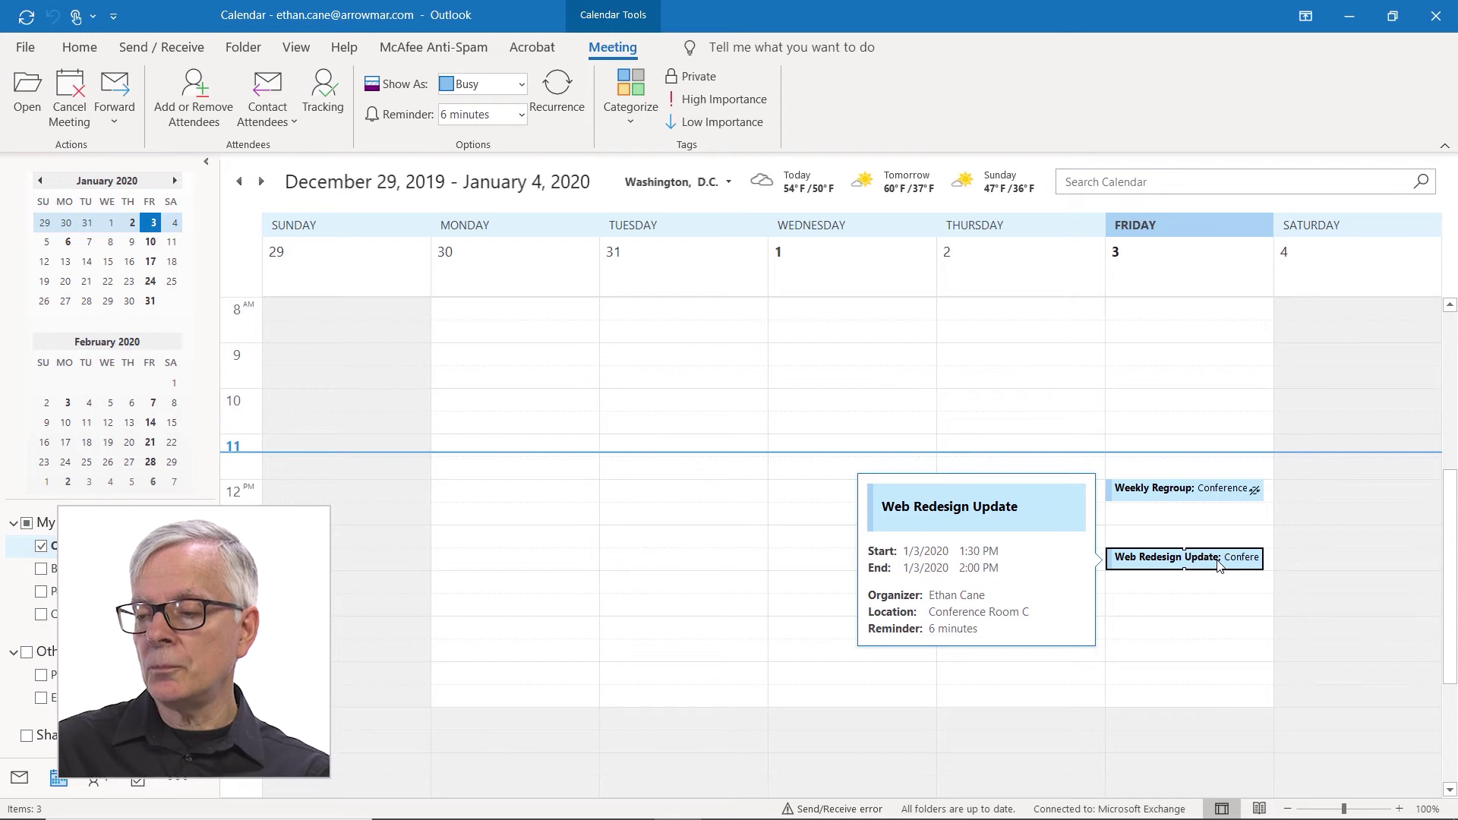
double_click(1219, 566)
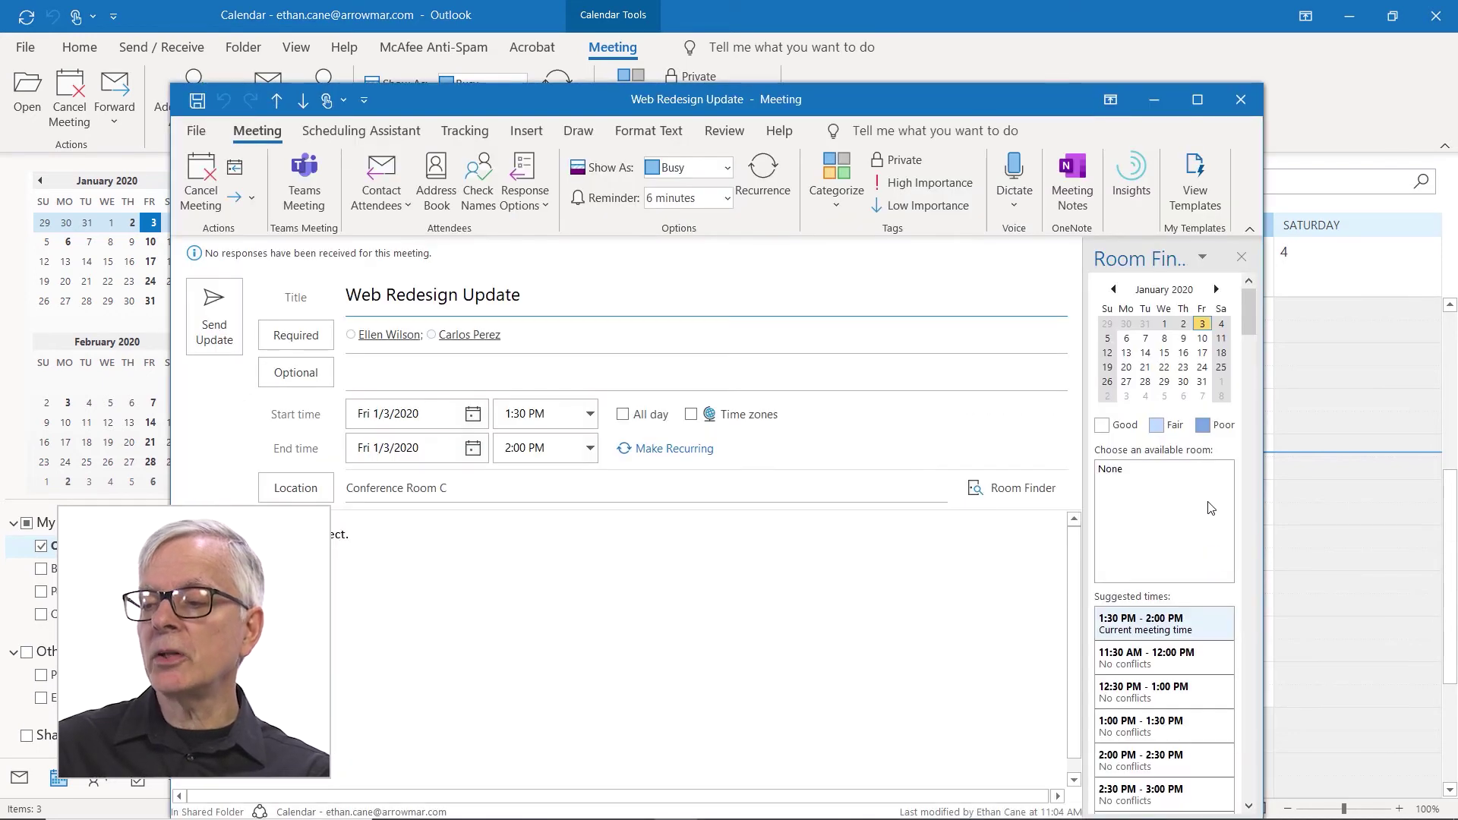
click(1196, 101)
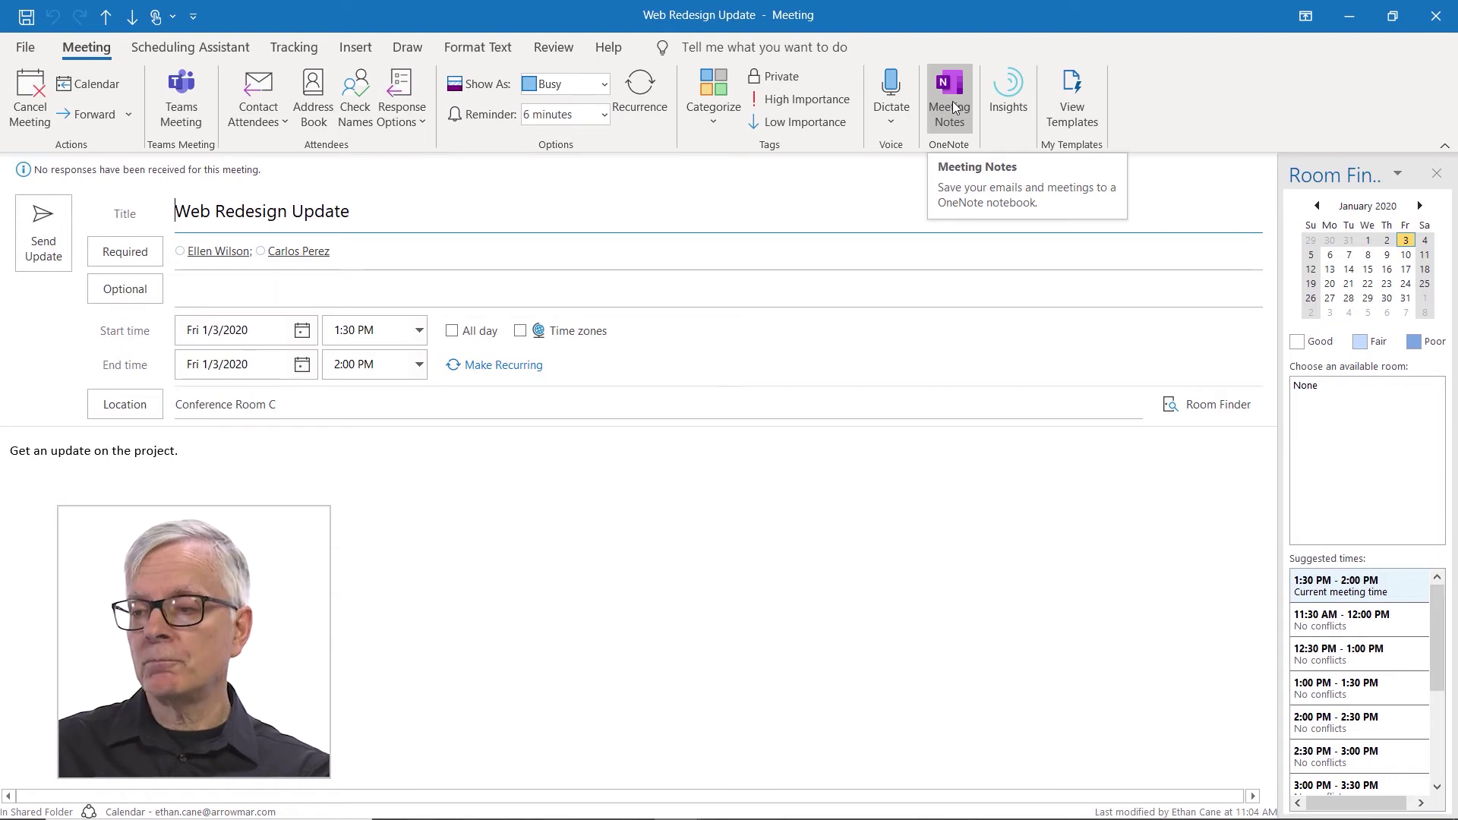
click(955, 108)
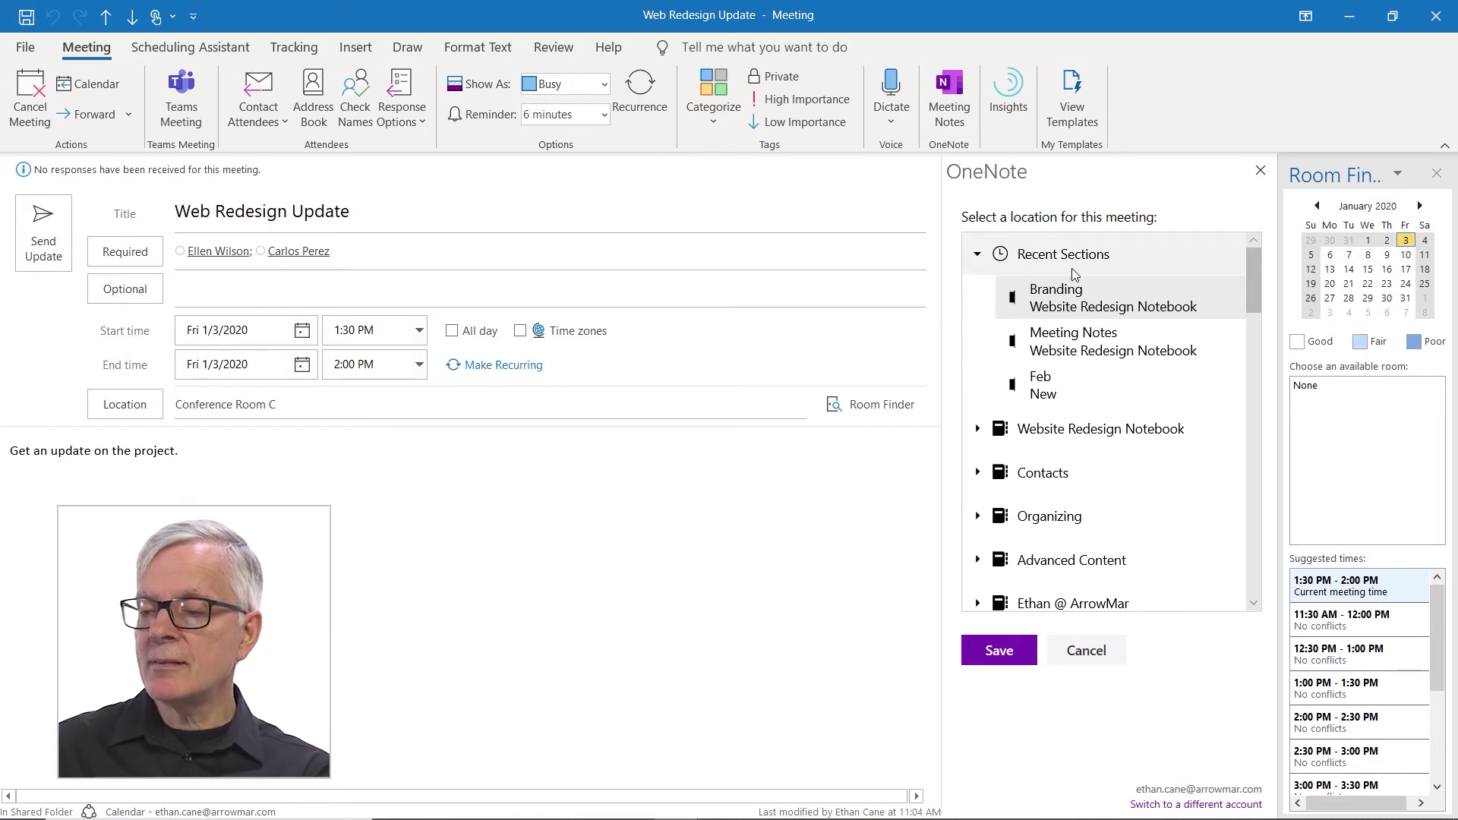
- Save the Web Redesign Update meeting into the Meeting Notes section
click(1131, 341)
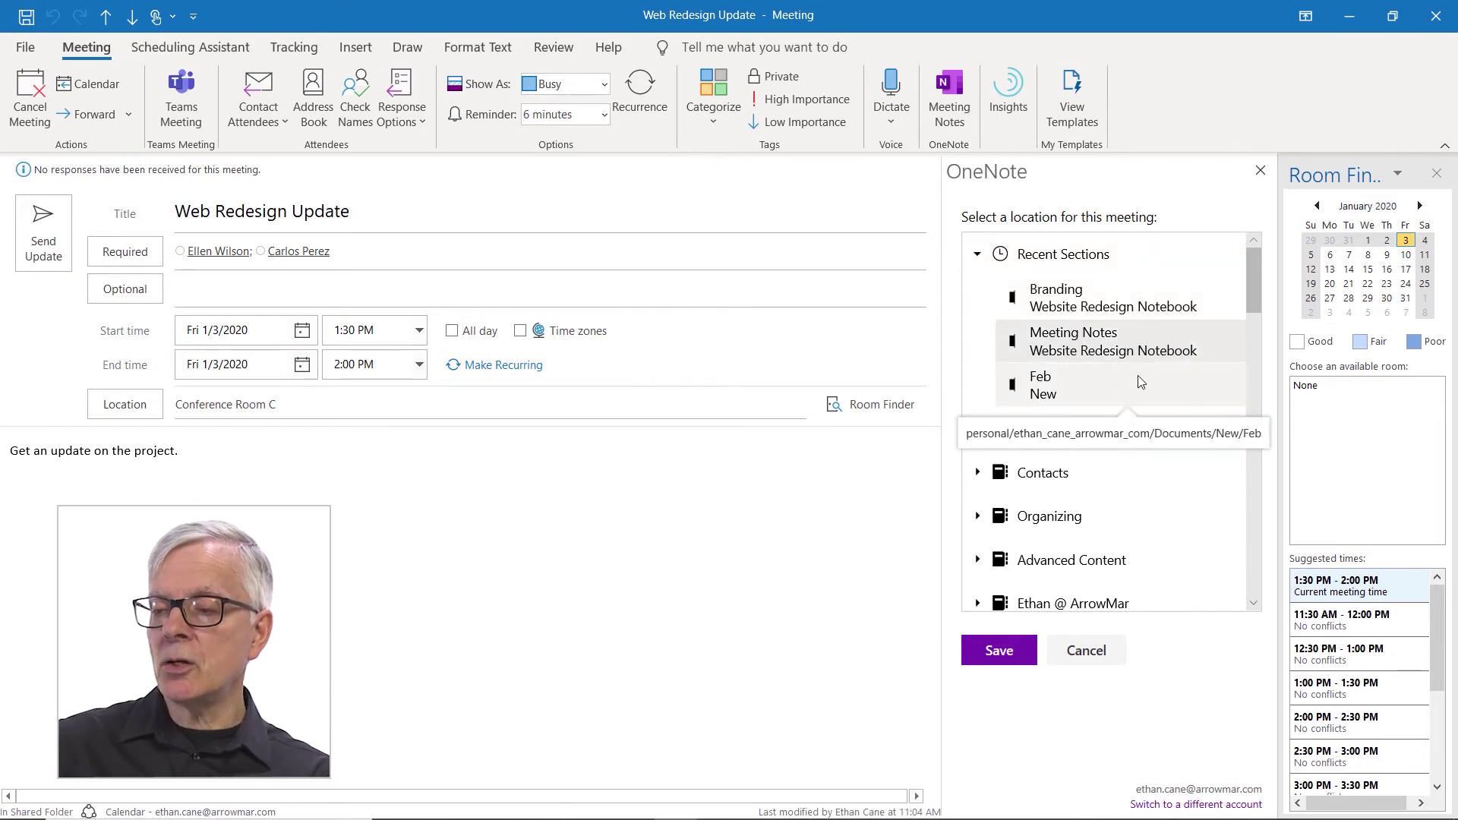
click(998, 651)
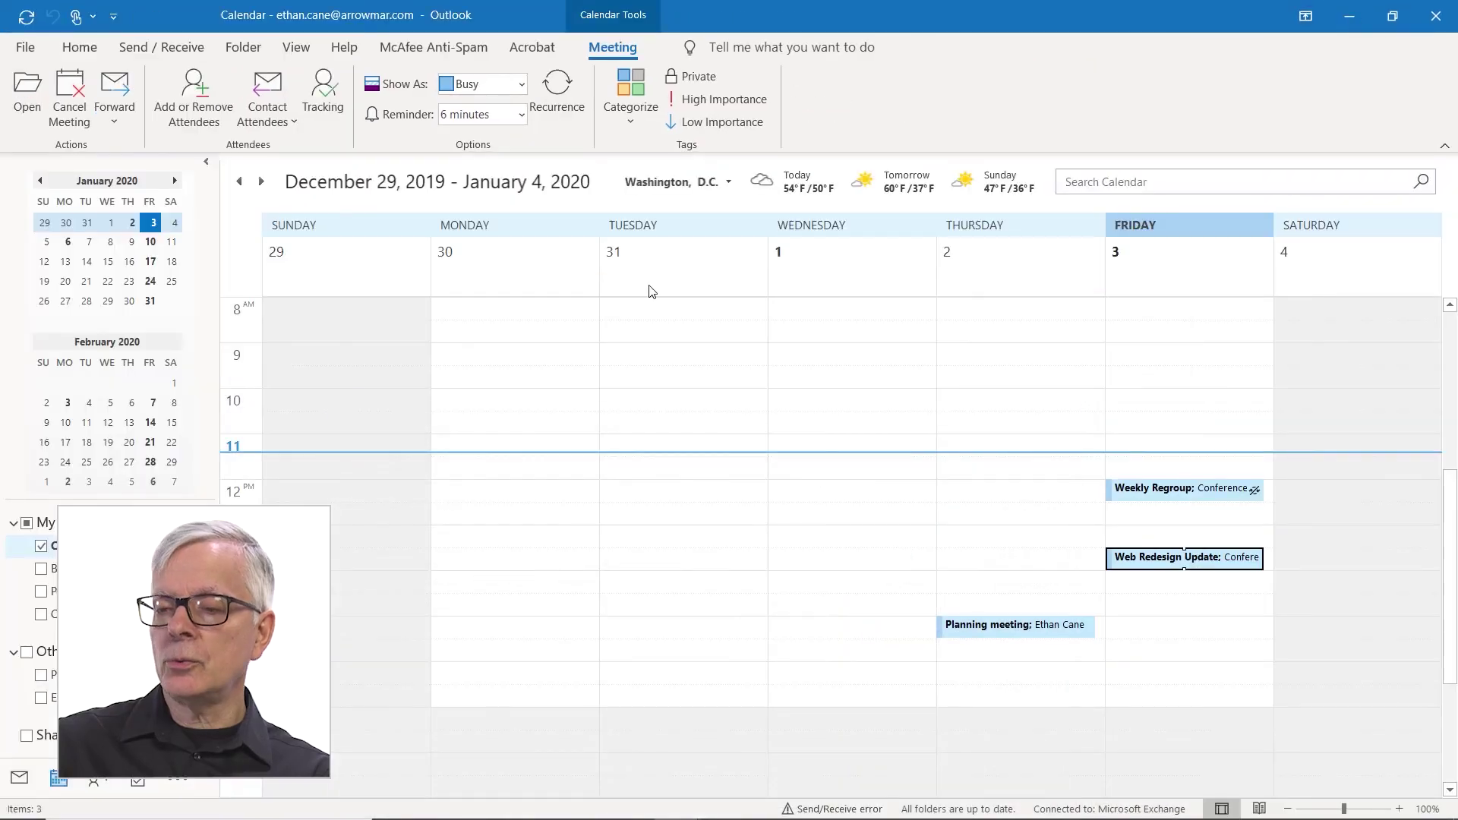
- Open the Web Redesign Update page in OneNote's Meeting Notes and type 'Additional not' under Notes
key(alt+Tab)
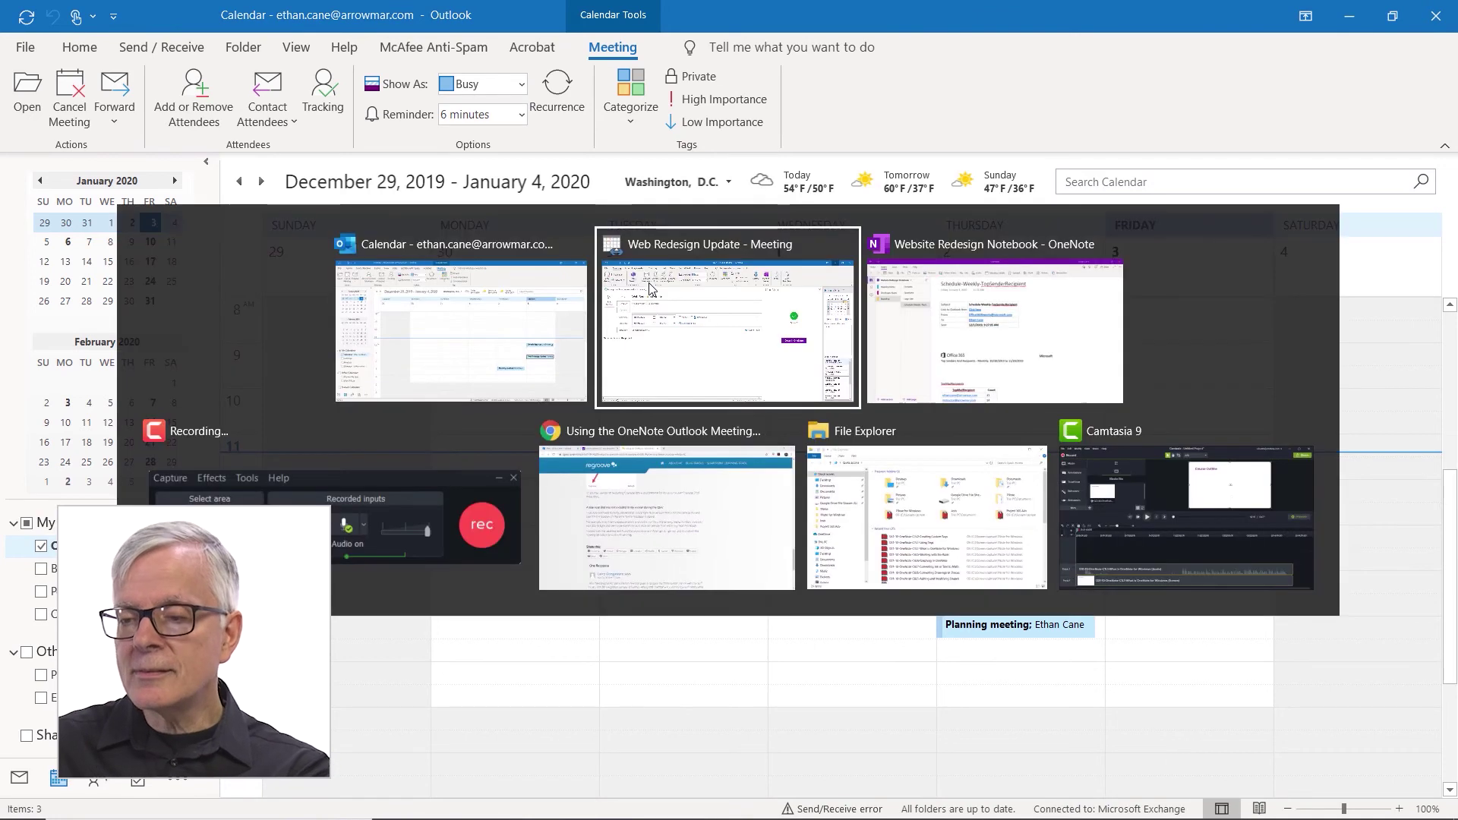
key(alt+Tab)
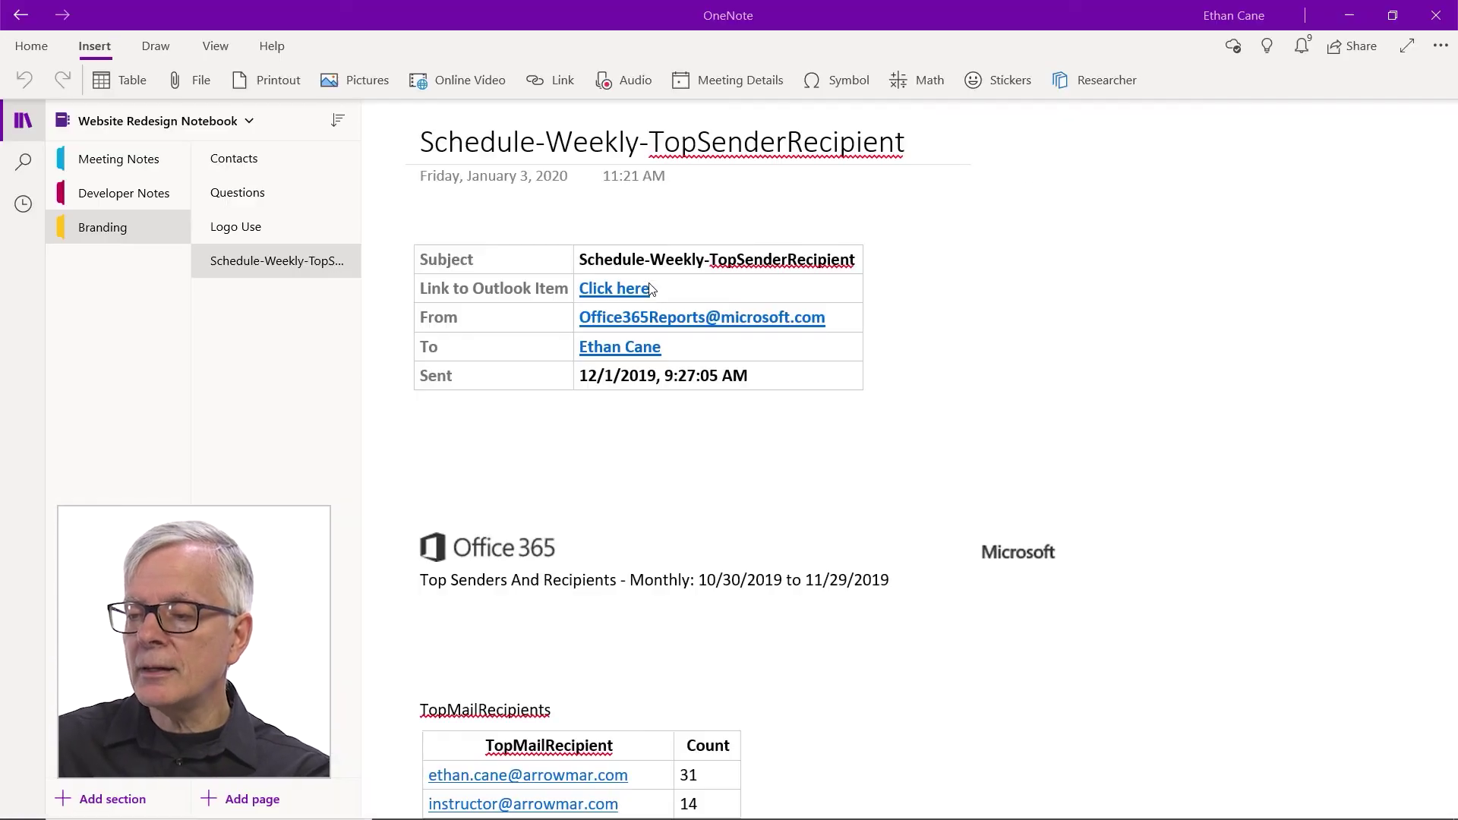
click(114, 164)
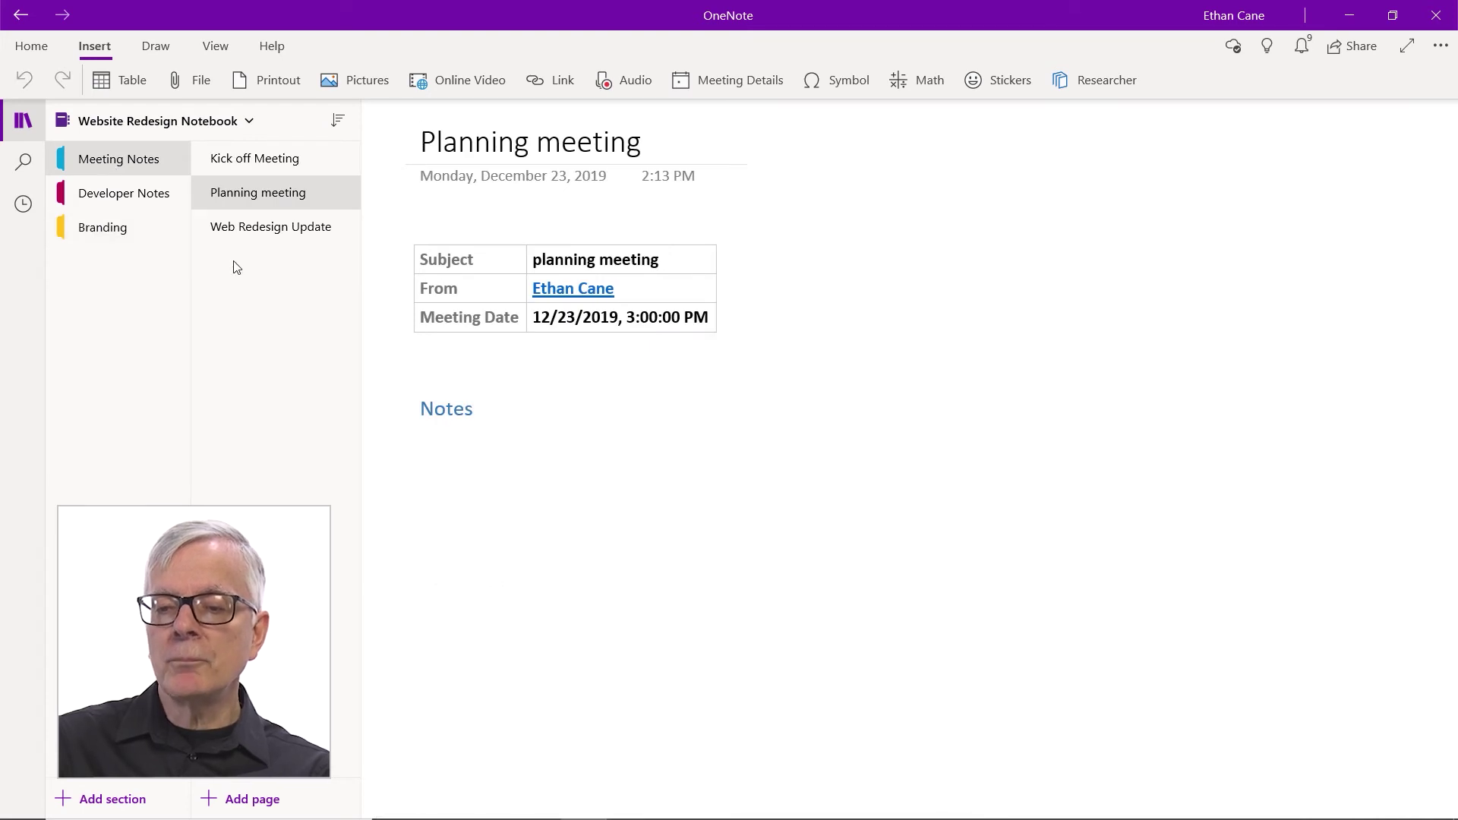
click(238, 236)
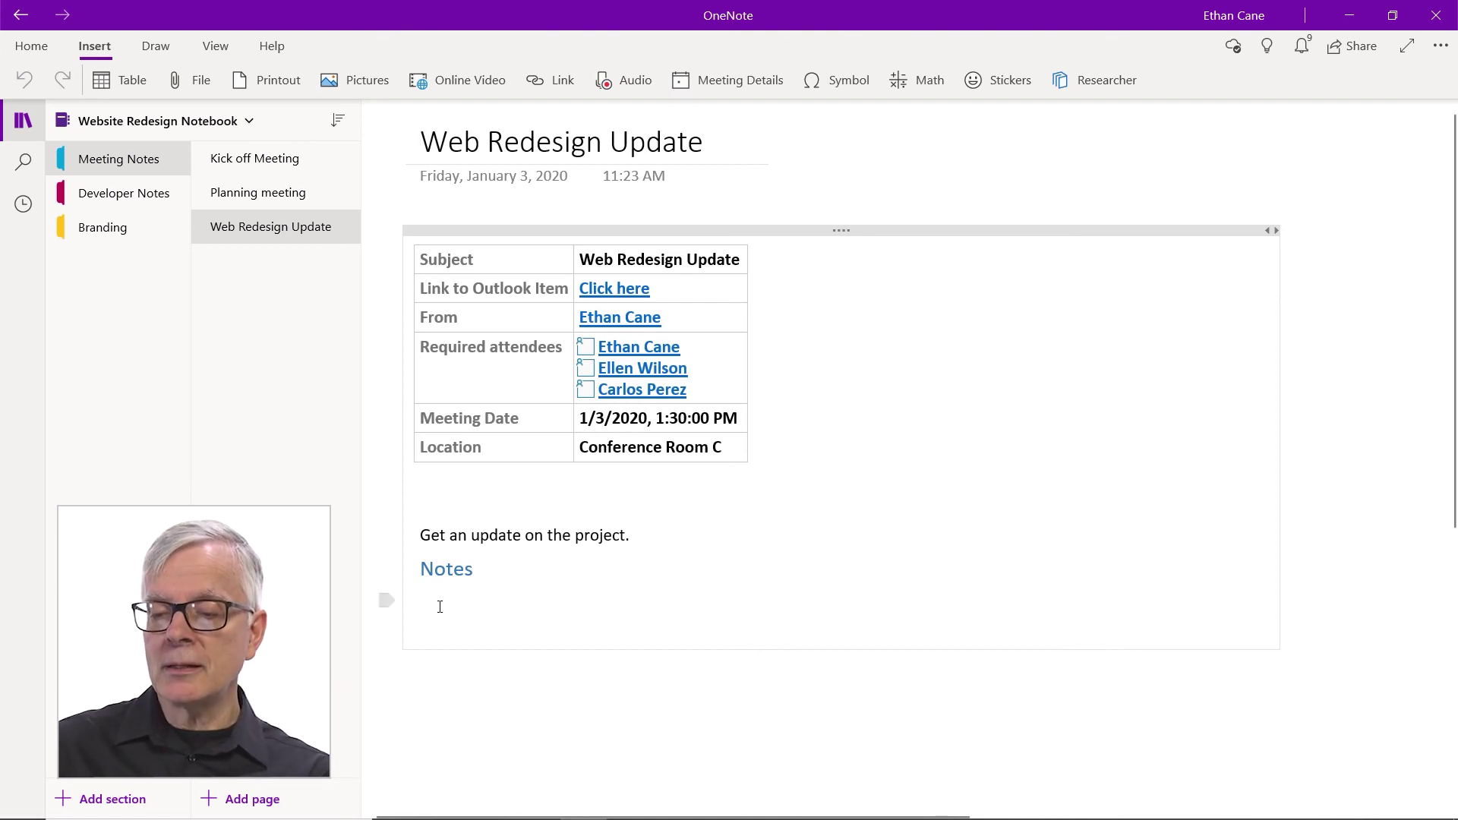
click(636, 607)
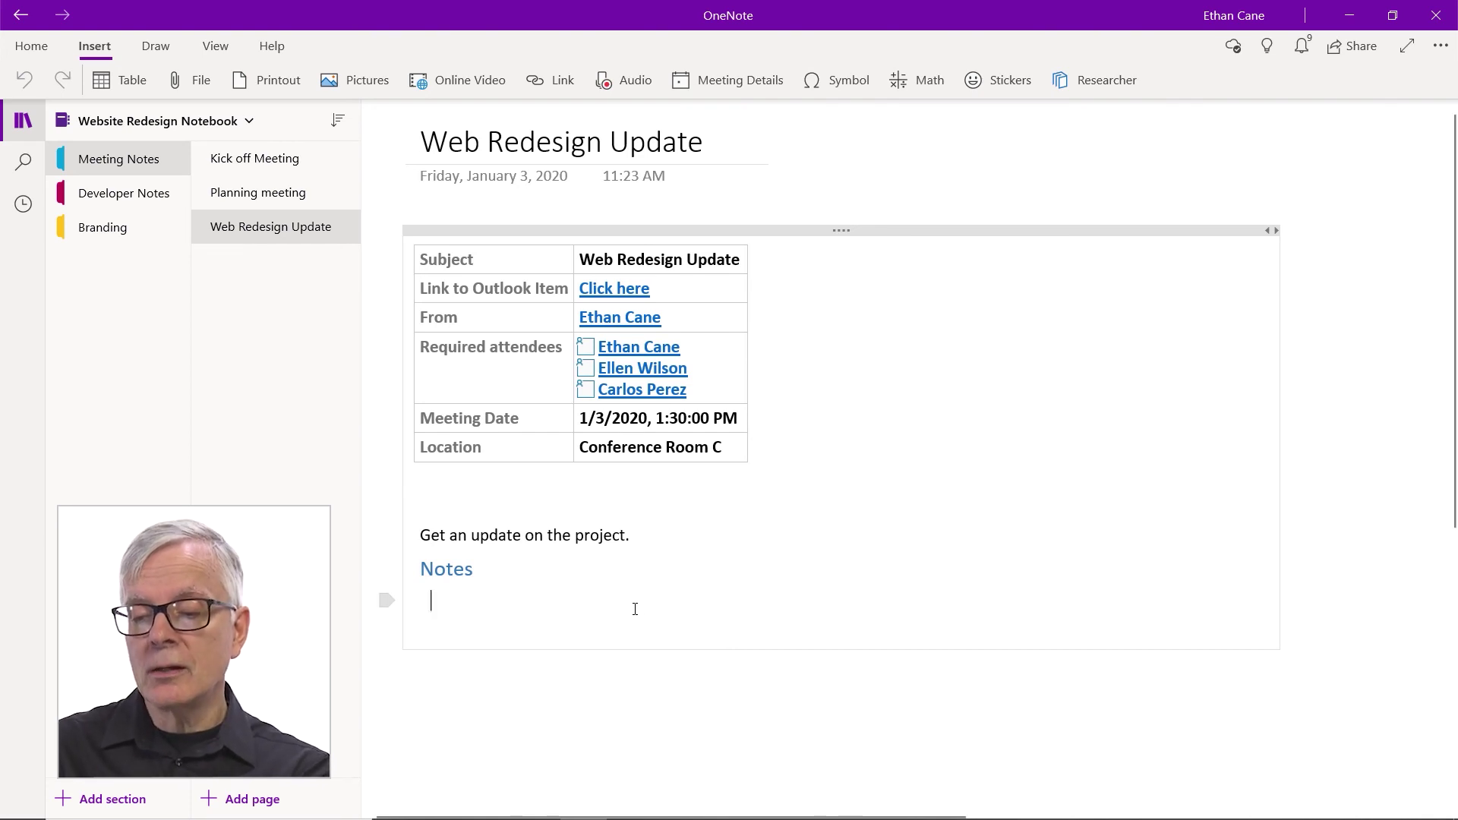
text(Additional)
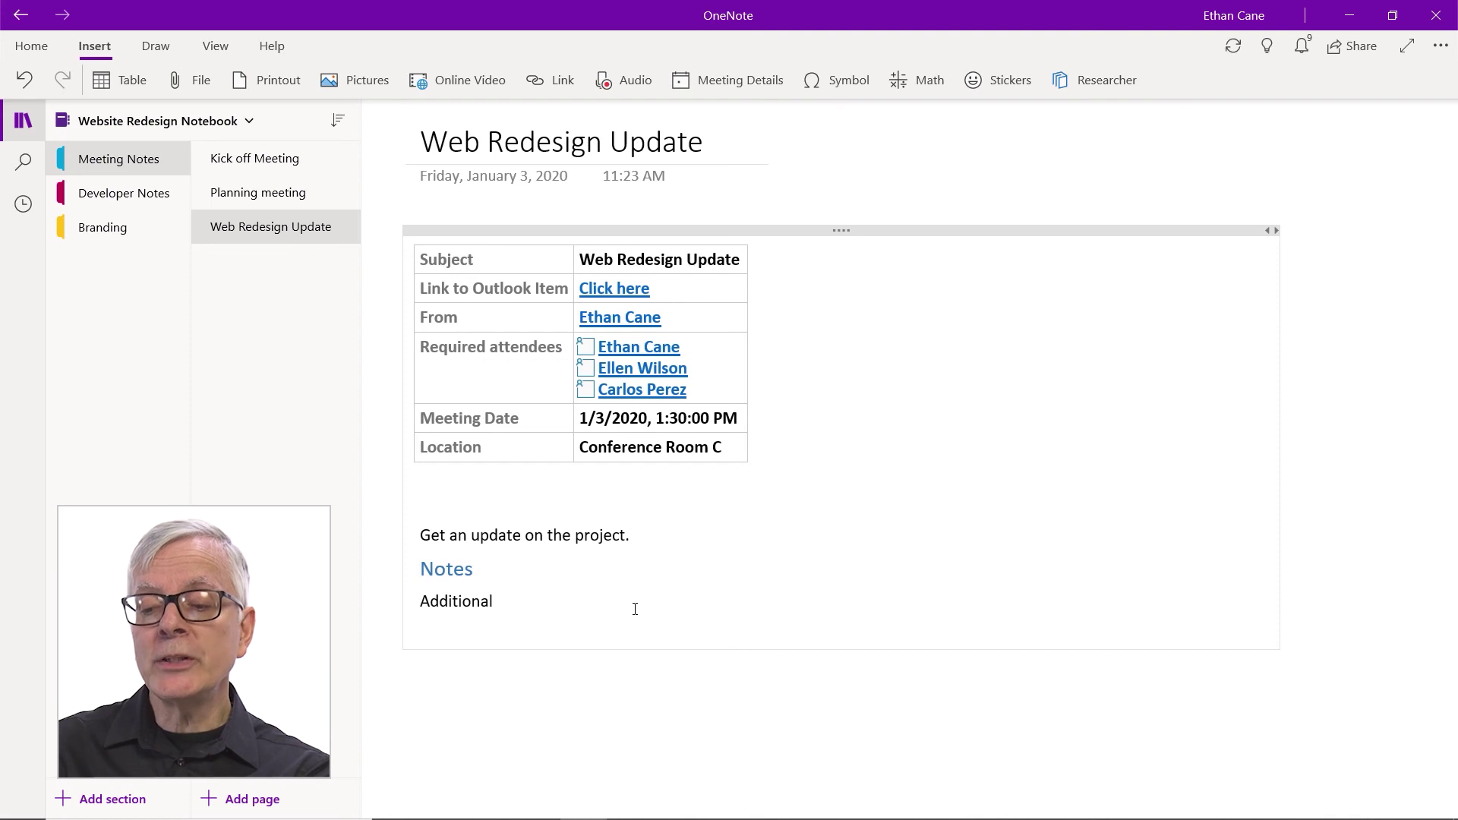